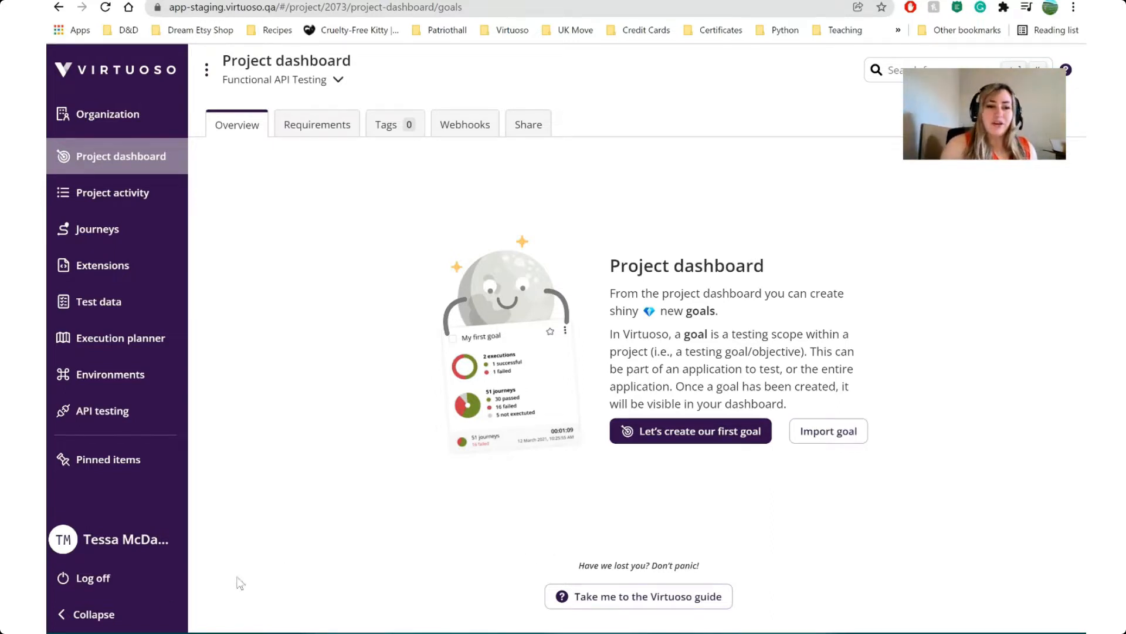
Open the project's API testing area and try to create a folder named "API Testing"
{"action": "left_click", "coordinate": [107, 417]}
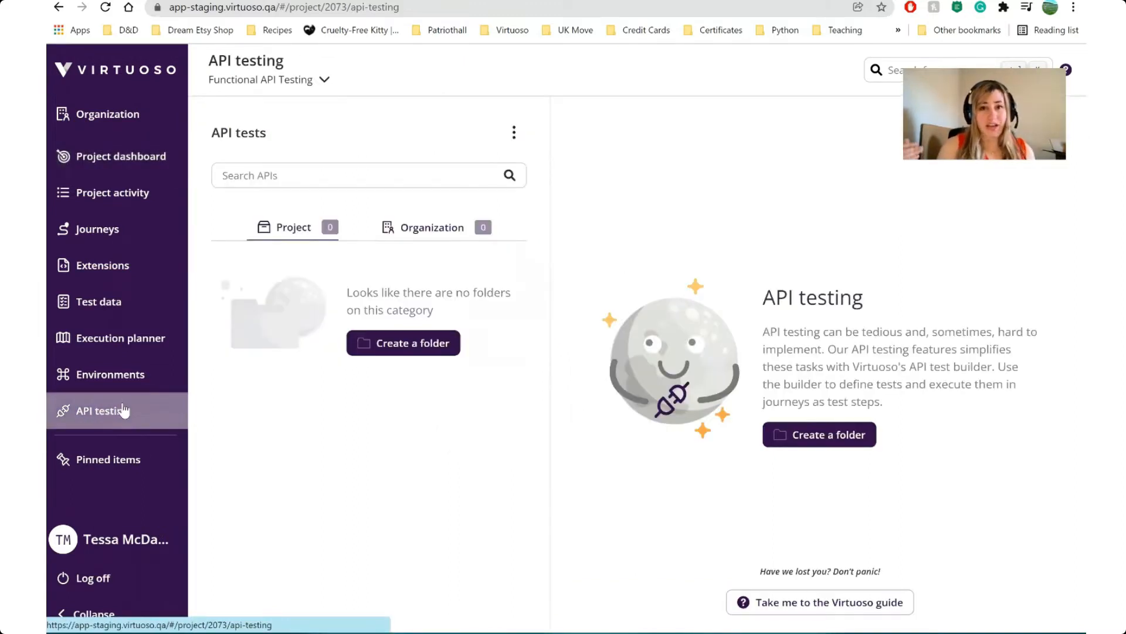
{"action": "left_click", "coordinate": [390, 347]}
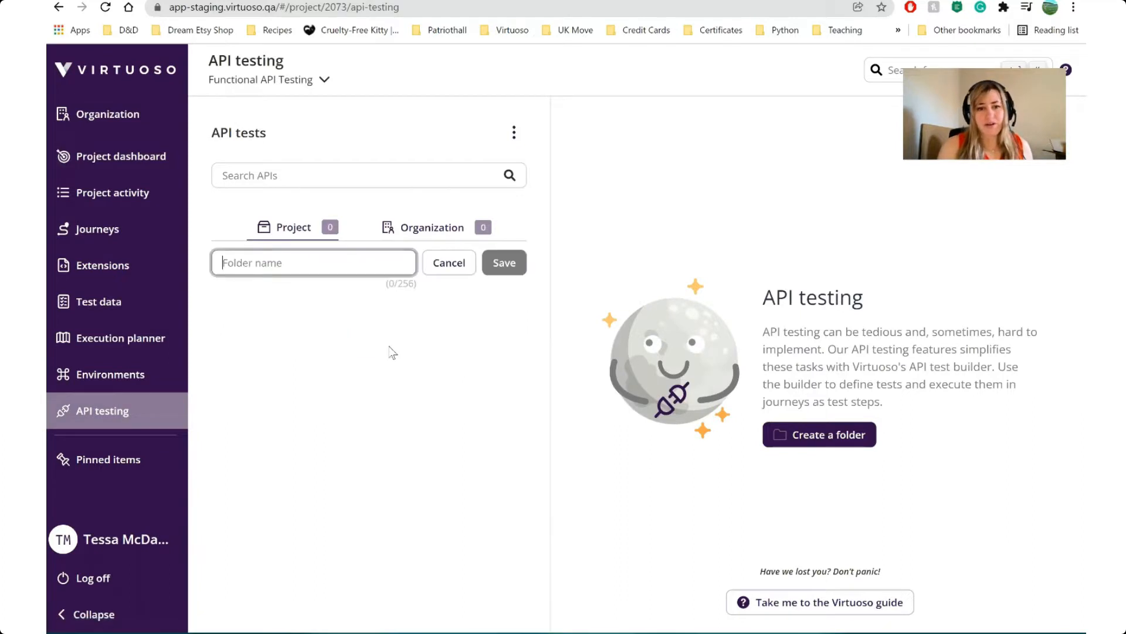
{"action": "type", "text": "API"}
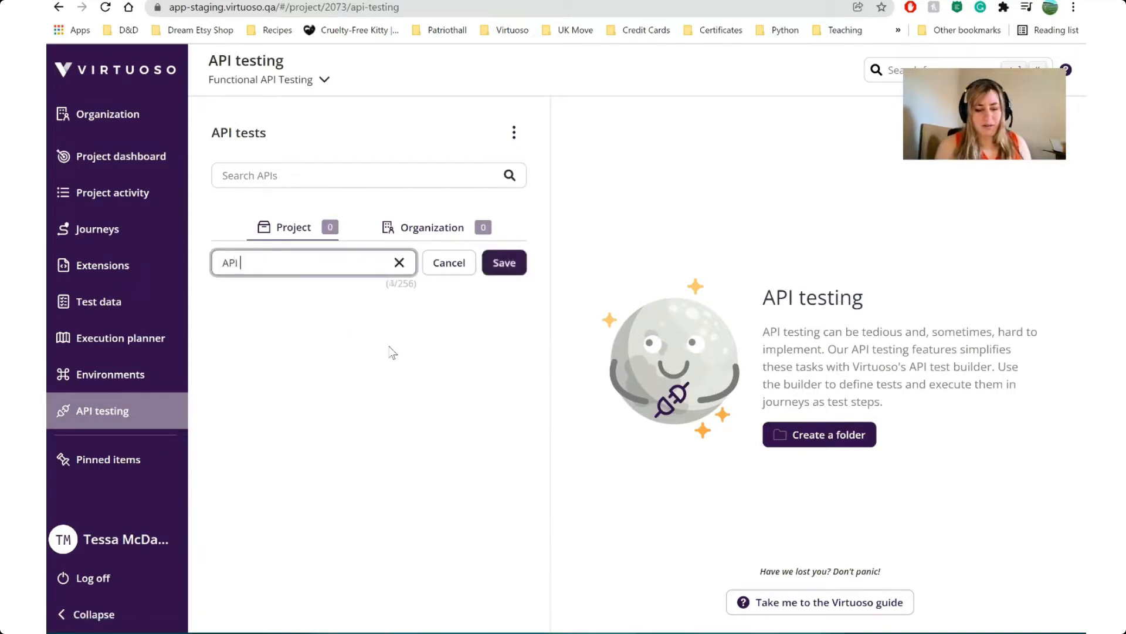
{"action": "type", "text": " Testing"}
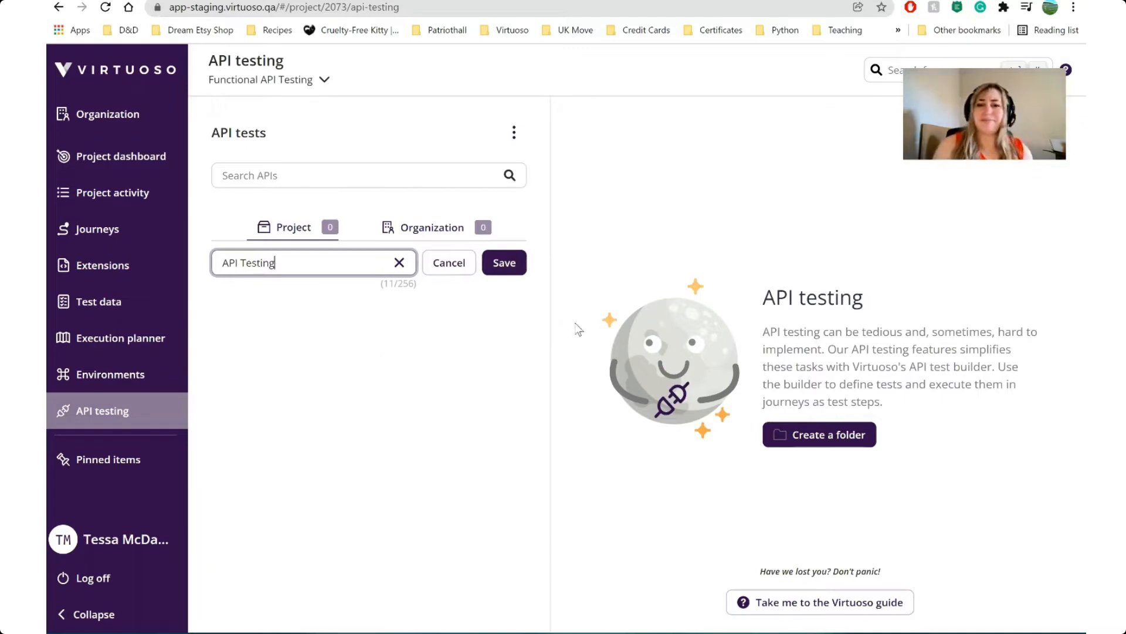
{"action": "left_click", "coordinate": [505, 259]}
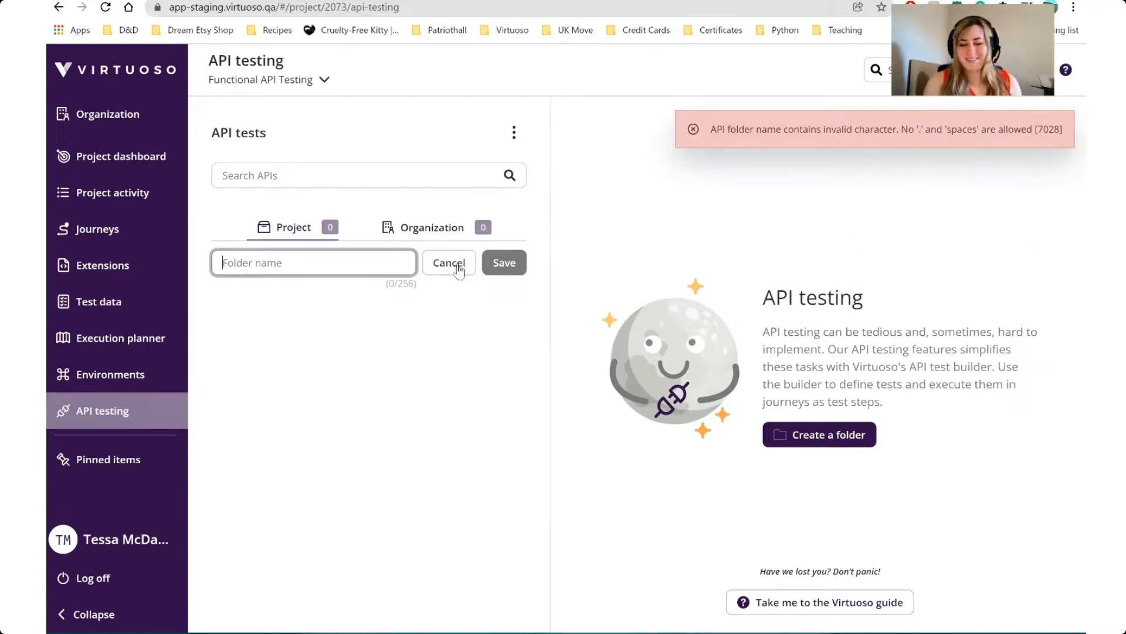
Create a project folder for the API tests named APITesting, without a space
{"action": "type", "text": "APA"}
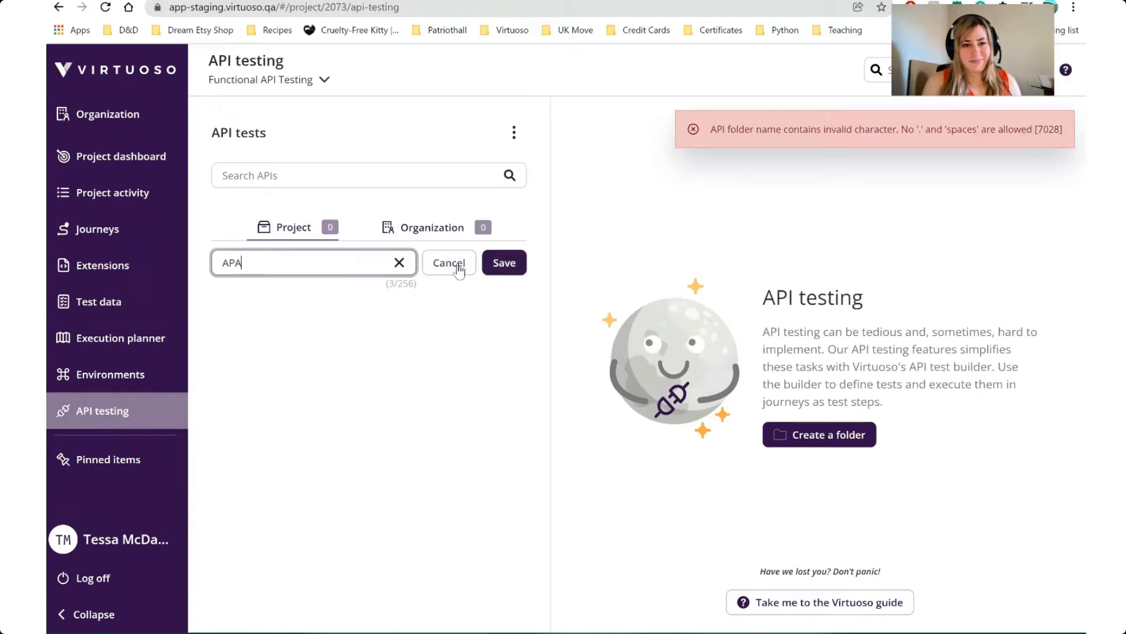
{"action": "type", "text": "esting"}
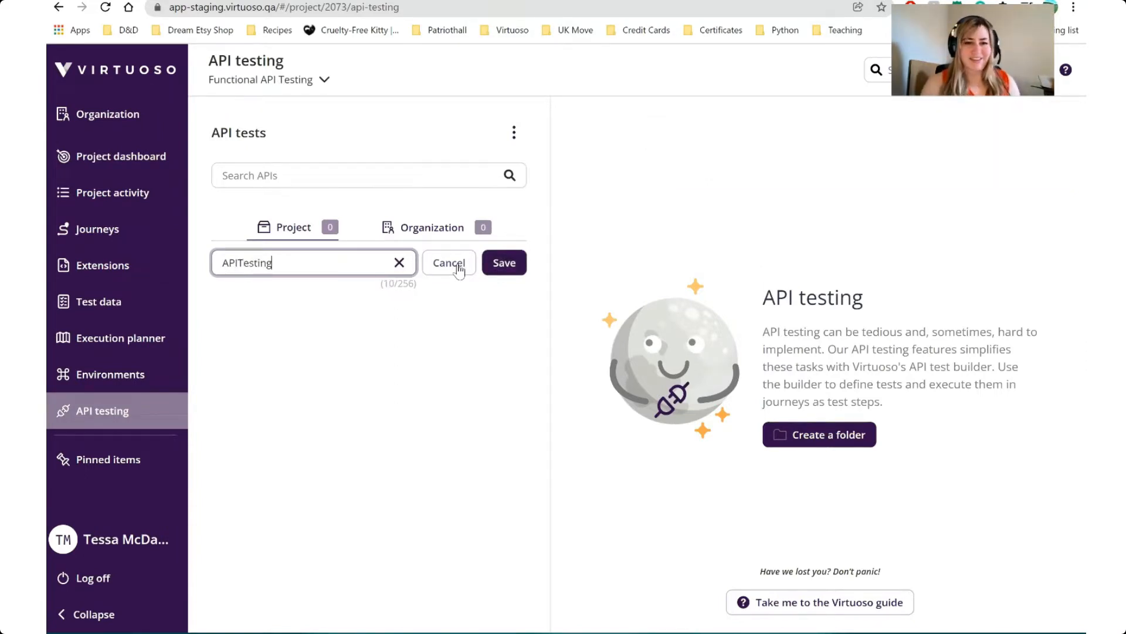
{"action": "left_click", "coordinate": [503, 262]}
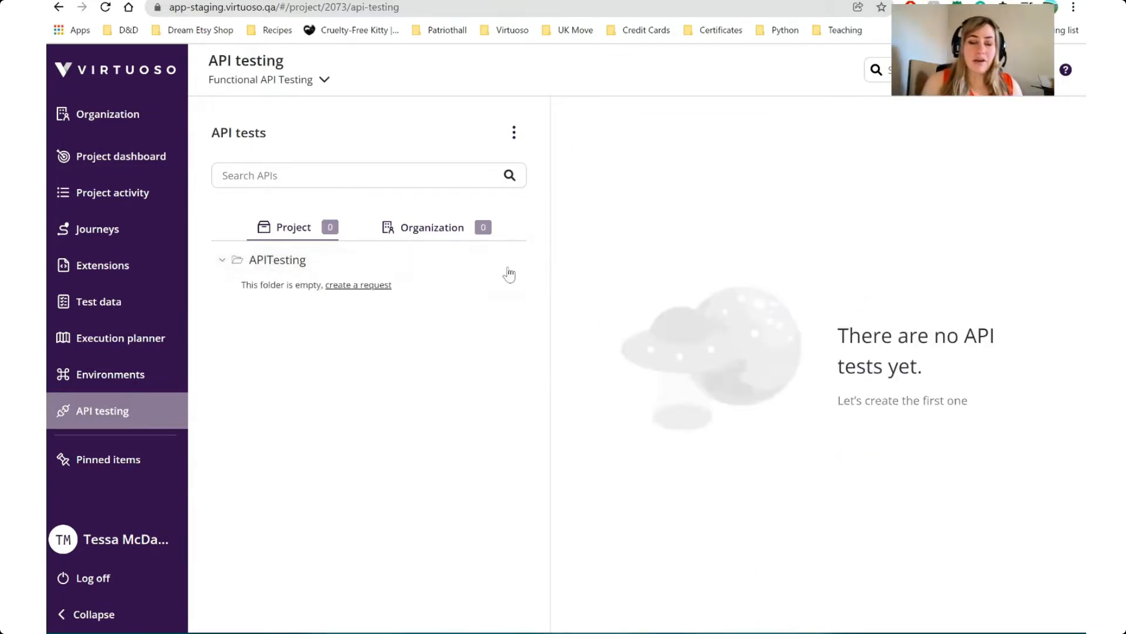
Start a new request in the empty APITesting folder and name it get_user_name
{"action": "left_click", "coordinate": [376, 288]}
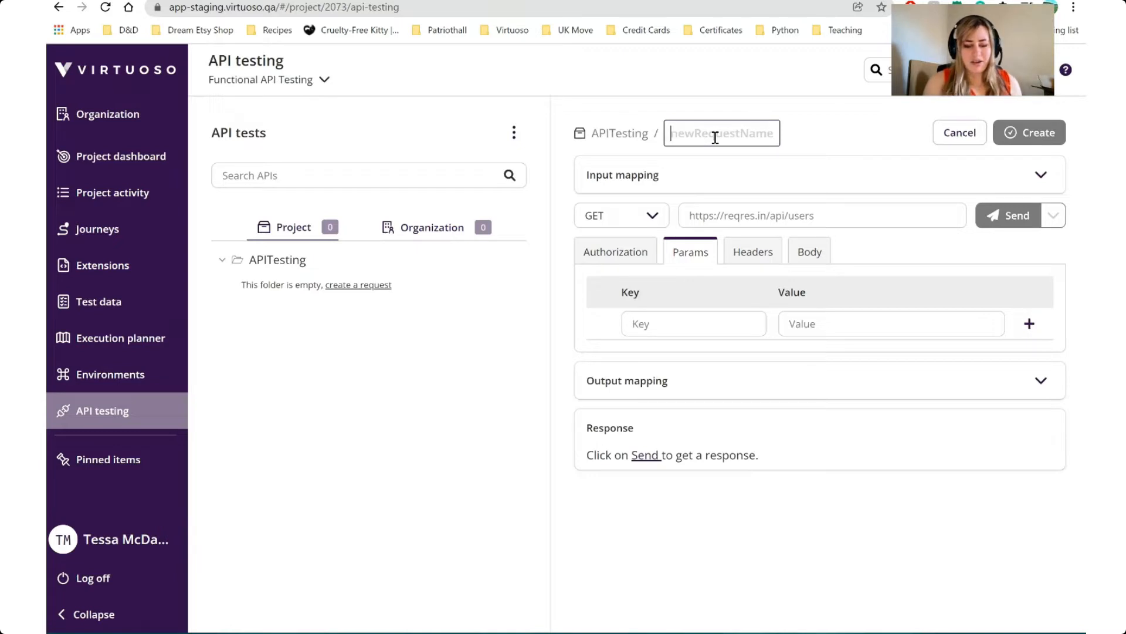
{"action": "type", "text": "get_"}
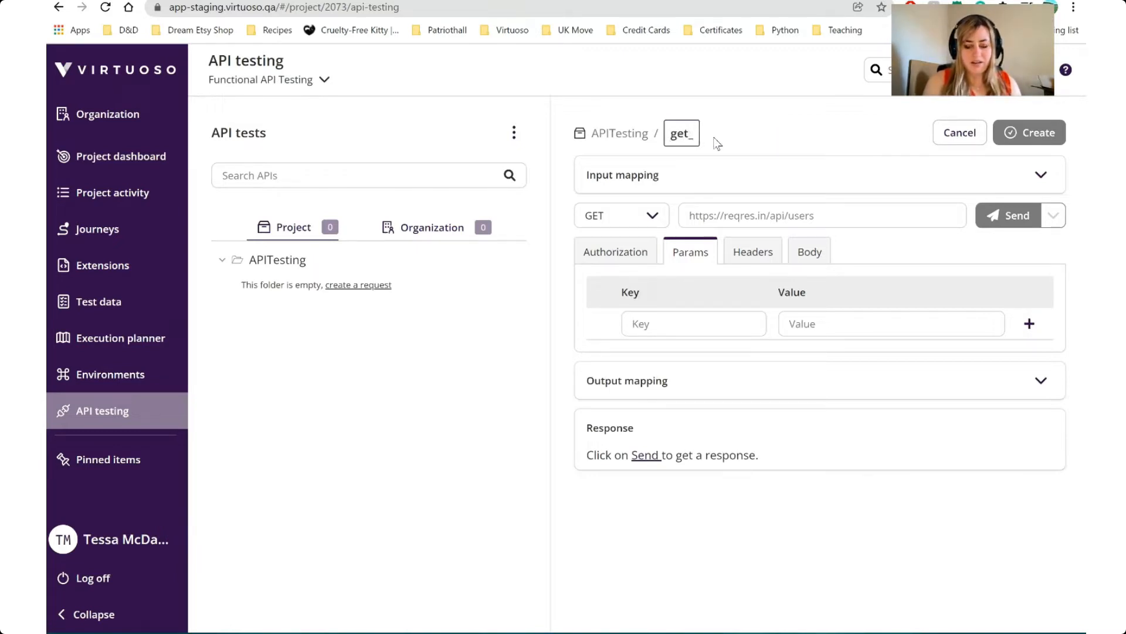
{"action": "type", "text": " user_name"}
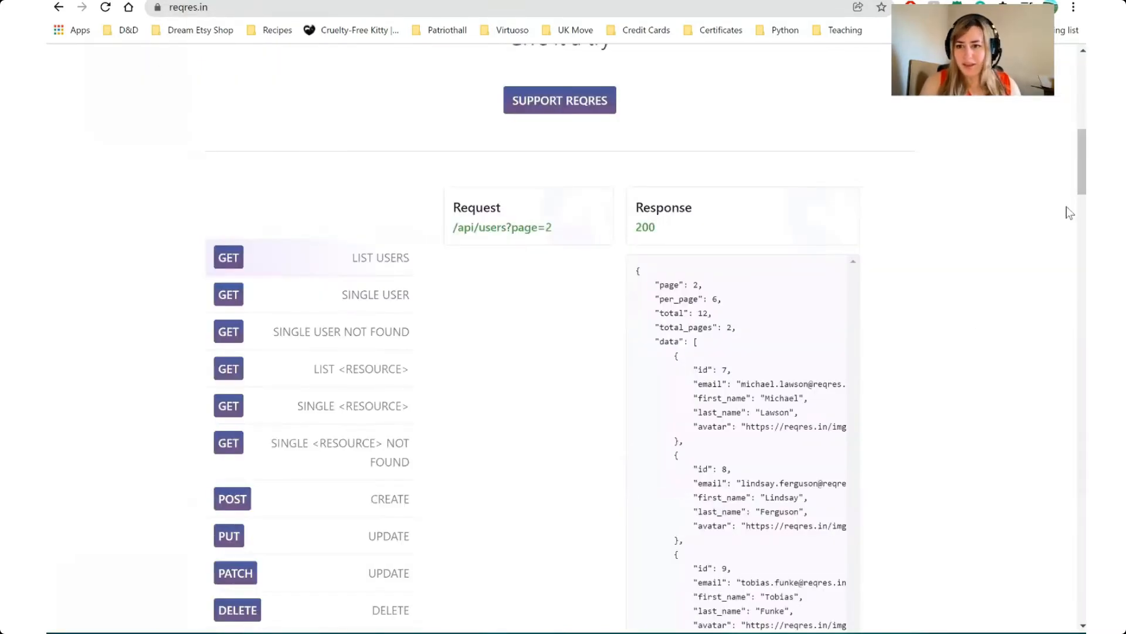
Review the reqres.in introduction and its list of sample API requests and responses
{"action": "scroll", "coordinate": [1069, 212], "scroll_direction": "up", "scroll_amount": 12}
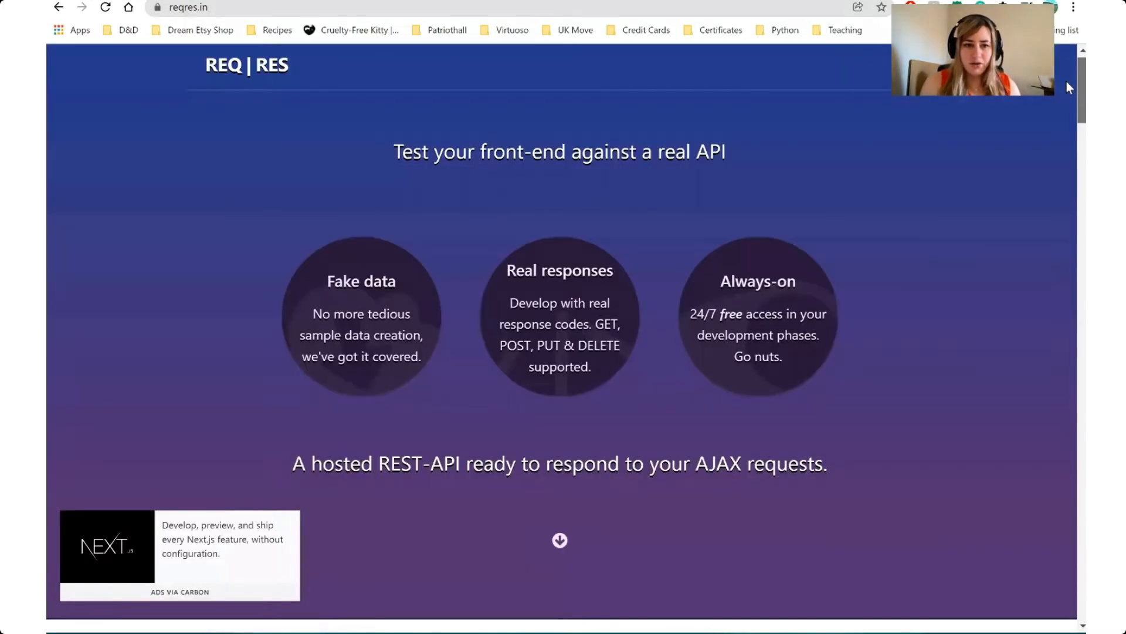
{"action": "scroll", "coordinate": [959, 183], "scroll_direction": "up", "scroll_amount": 1}
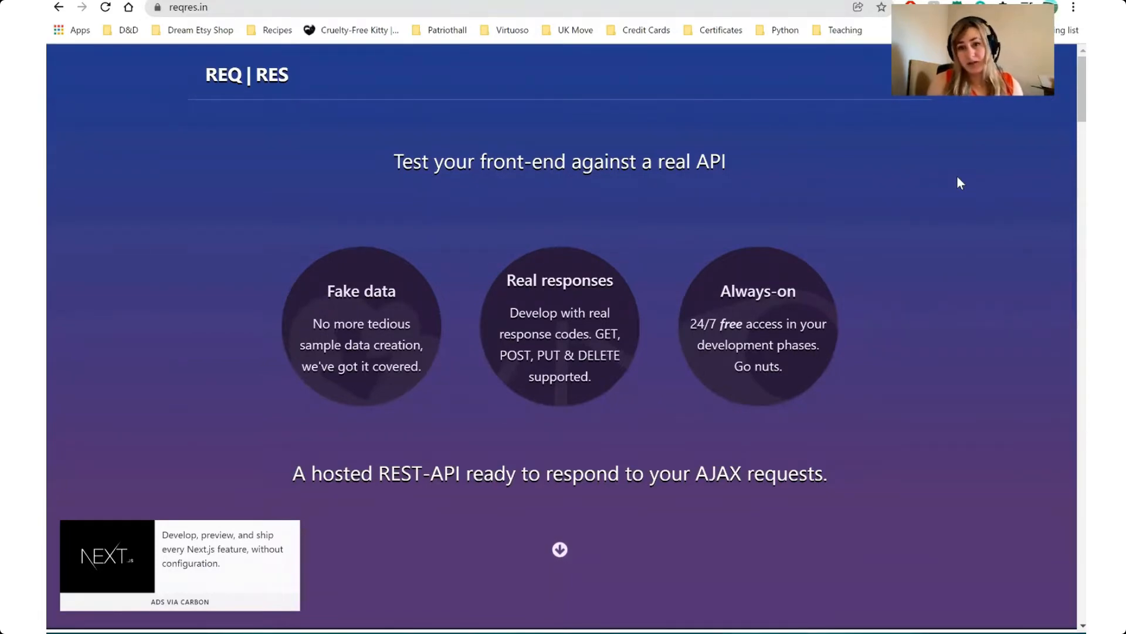
{"action": "scroll", "coordinate": [1067, 159], "scroll_direction": "down", "scroll_amount": 3}
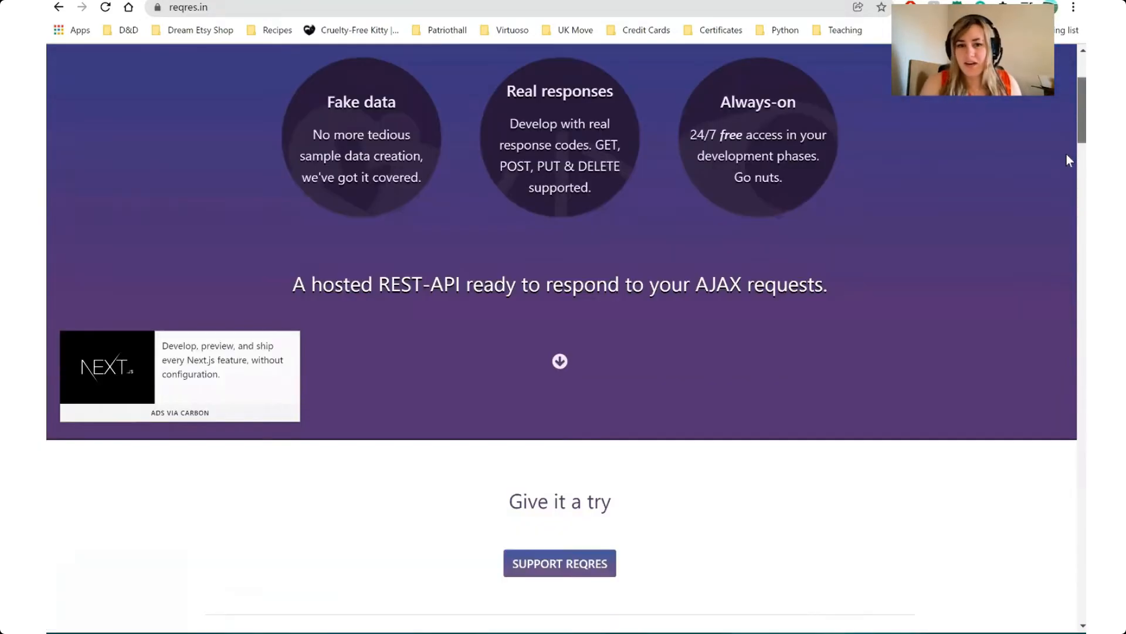
{"action": "scroll", "coordinate": [1066, 153], "scroll_direction": "down", "scroll_amount": 8}
{"action": "scroll", "coordinate": [1066, 171], "scroll_direction": "up", "scroll_amount": 1}
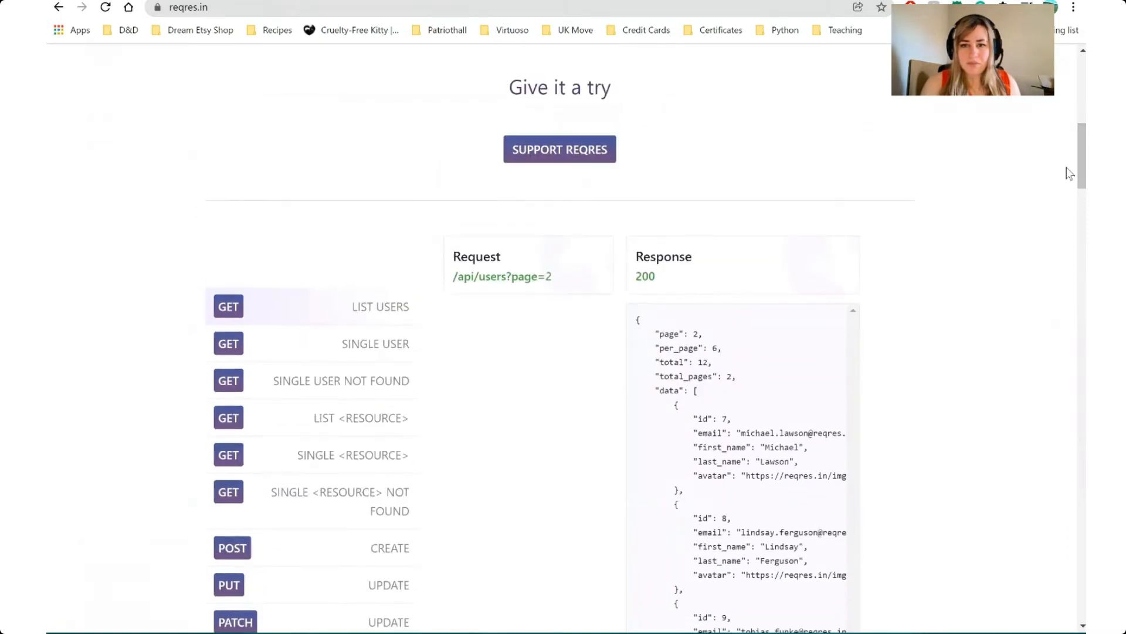
{"action": "scroll", "coordinate": [1068, 173], "scroll_direction": "down", "scroll_amount": 2}
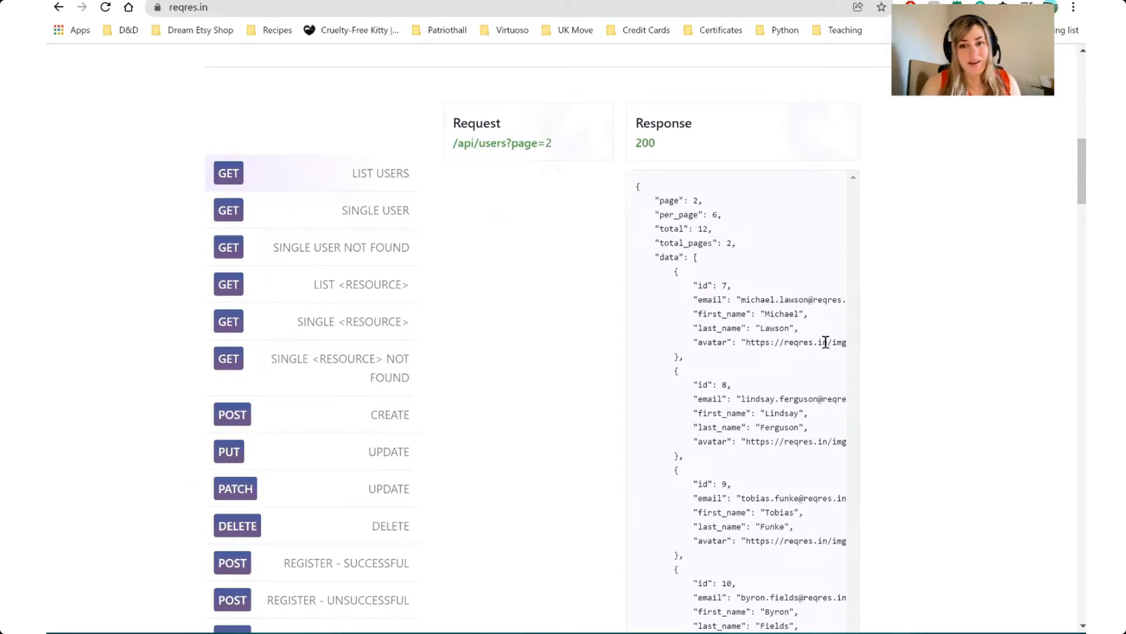
{"action": "left_click", "coordinate": [397, 1]}
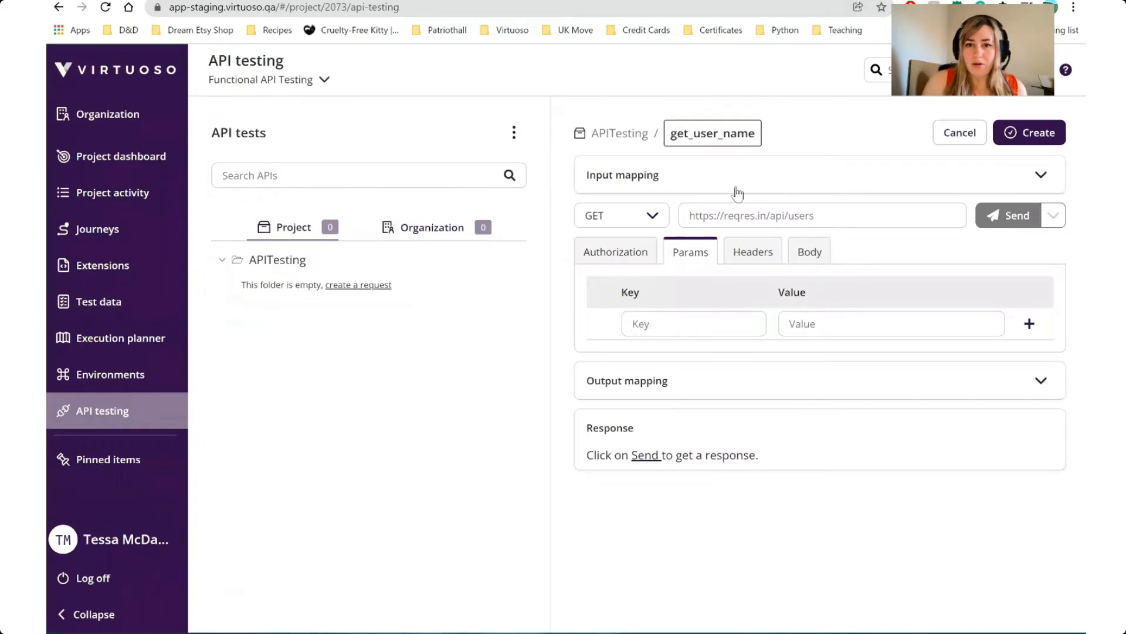
{"action": "left_click", "coordinate": [735, 185]}
{"action": "left_click", "coordinate": [729, 242]}
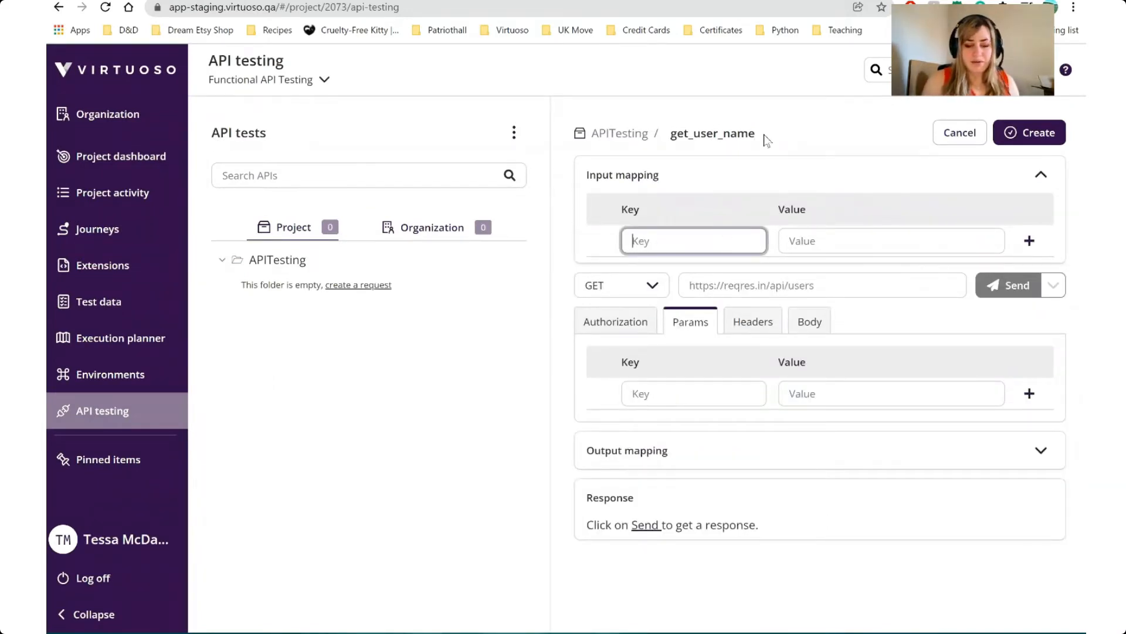
{"action": "key", "text": "Tab"}
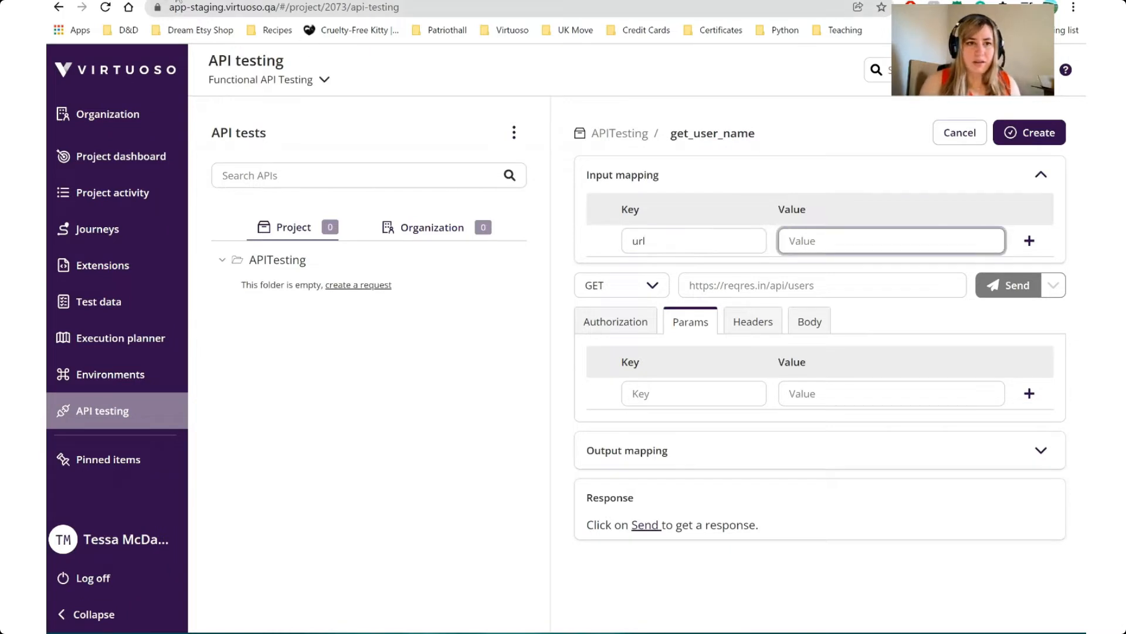
{"action": "left_click", "coordinate": [227, 1]}
{"action": "key", "text": "ctrl+a"}
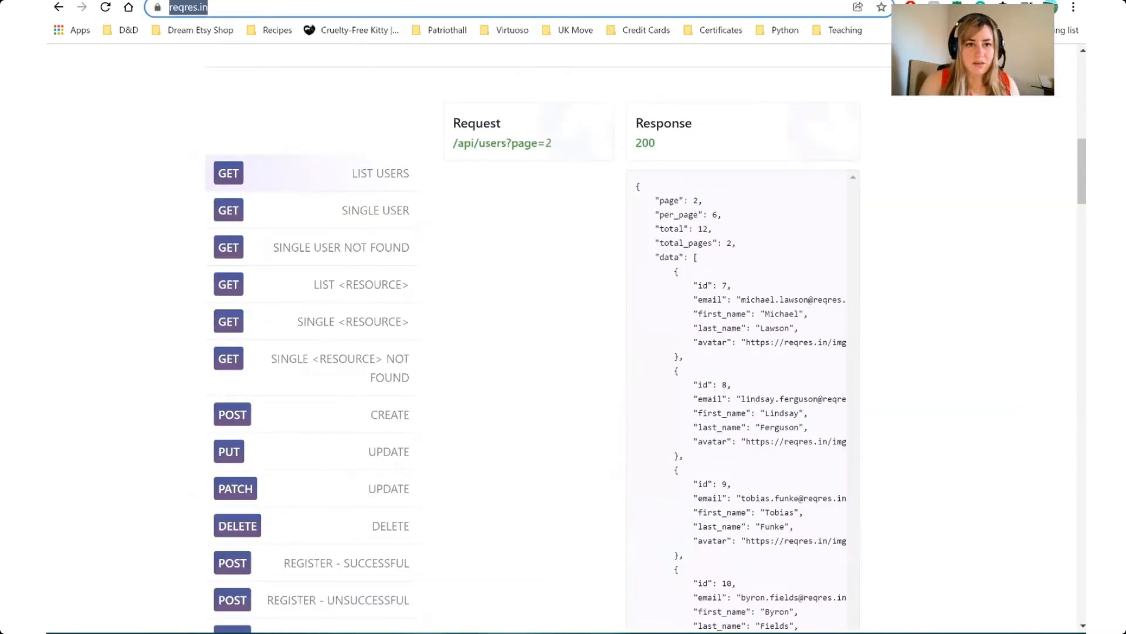
{"action": "key", "text": "ctrl+c"}
{"action": "key", "text": "ctrl+shift+Tab"}
{"action": "key", "text": "ctrl+v"}
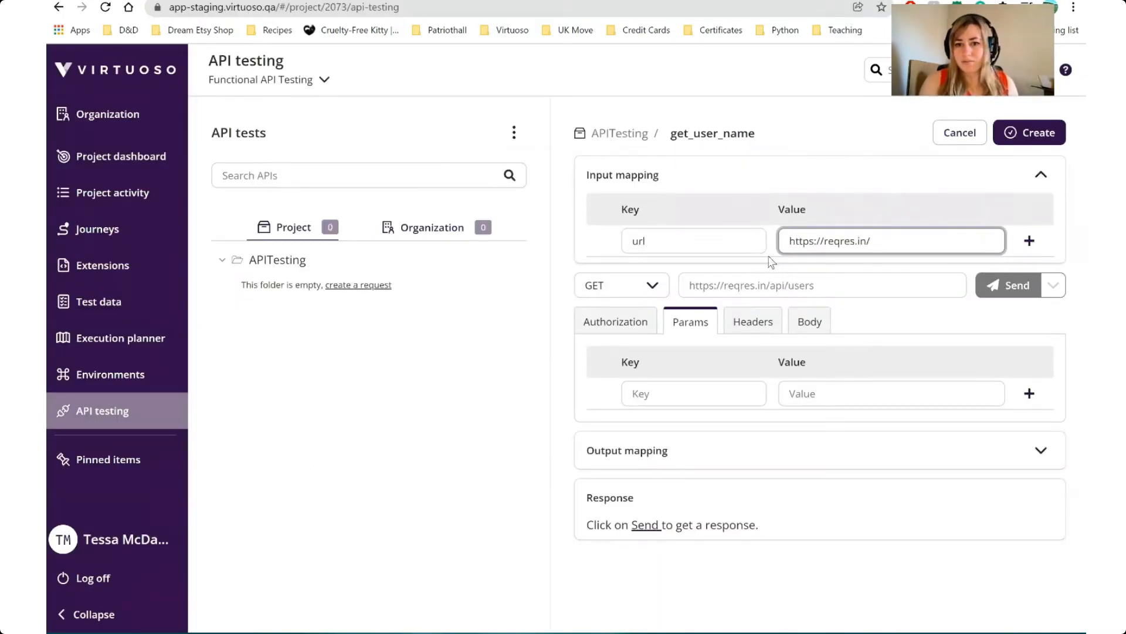
Set the request to GET with the URL {{{url}}}api/users?page=2, copying the path from the List Users example on reqres.in
{"action": "left_click", "coordinate": [648, 285]}
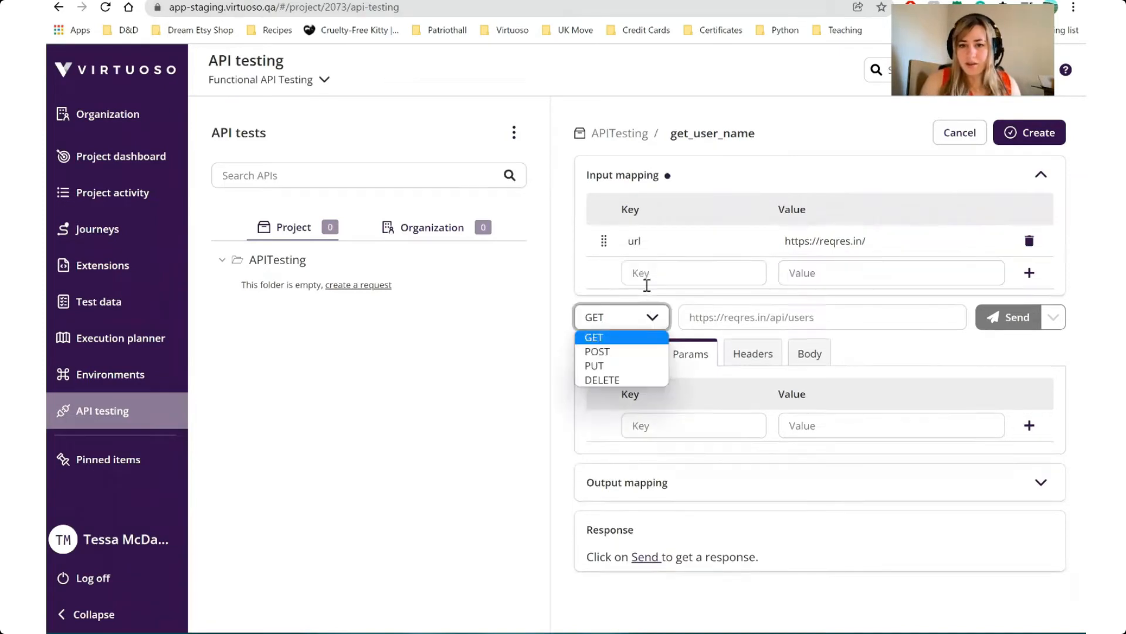
{"action": "left_click", "coordinate": [649, 338]}
{"action": "left_click", "coordinate": [756, 320]}
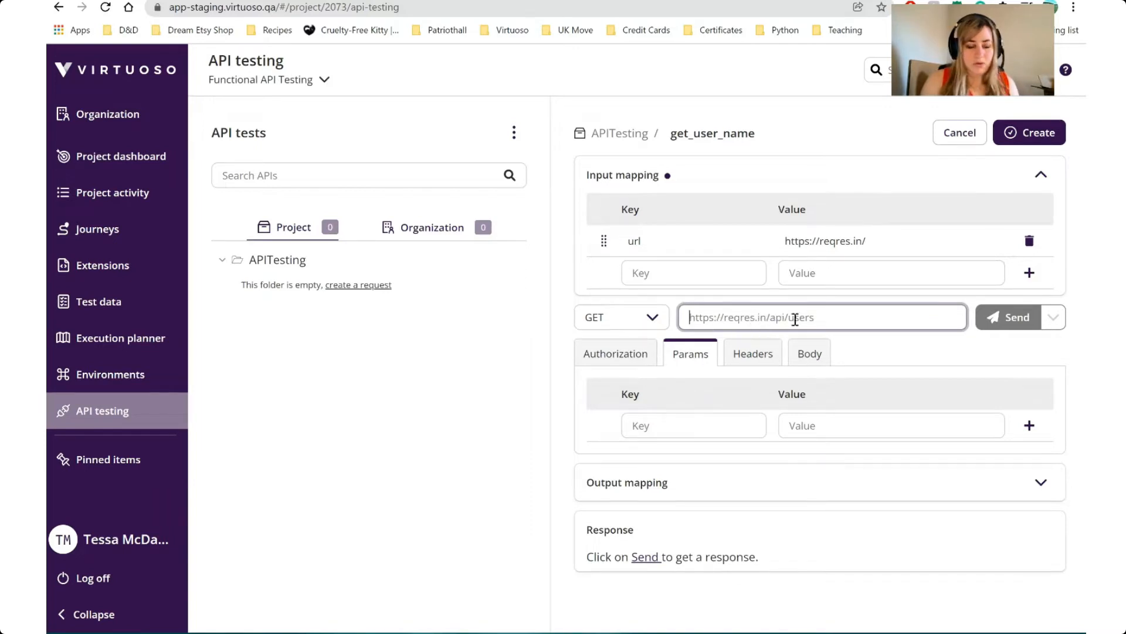
{"action": "type", "text": "{"}
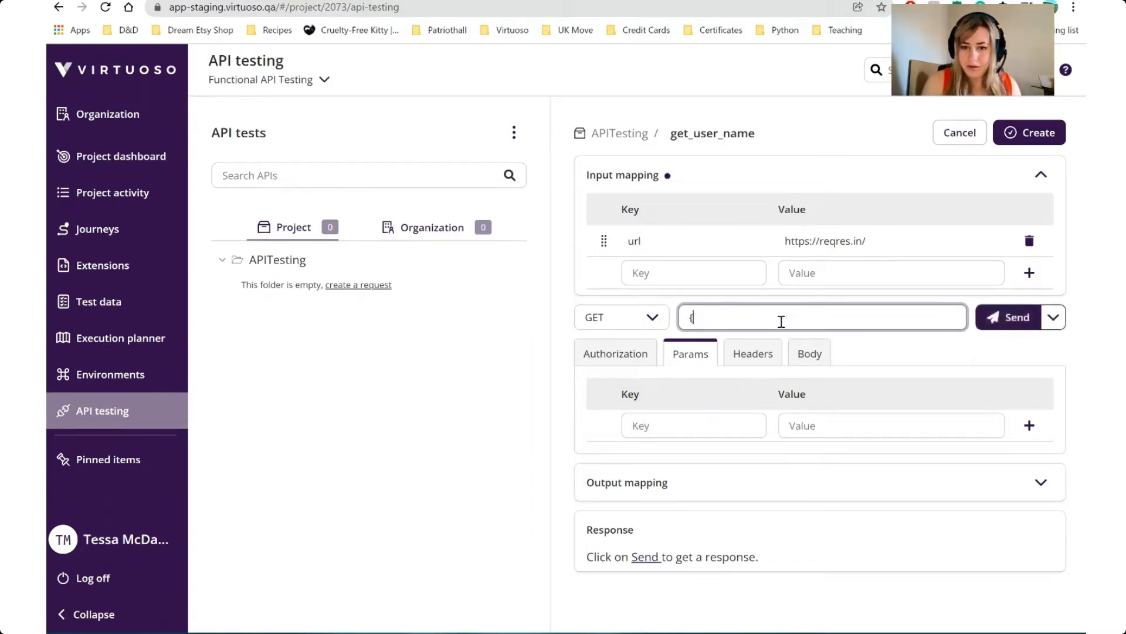
{"action": "type", "text": "{{url"}
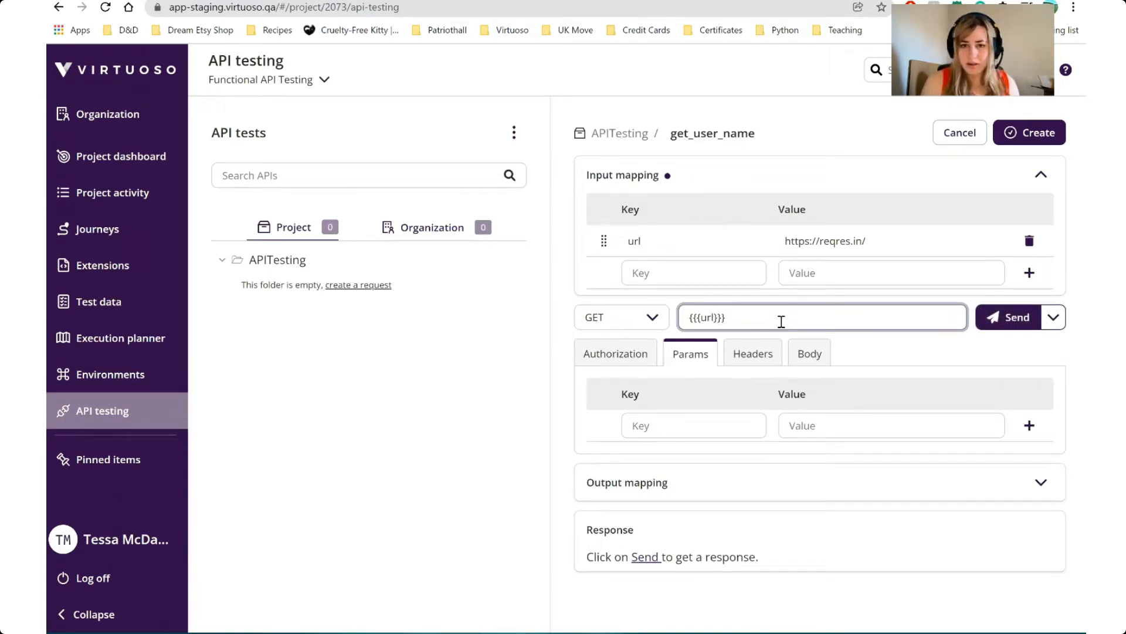
{"action": "left_click", "coordinate": [117, 2]}
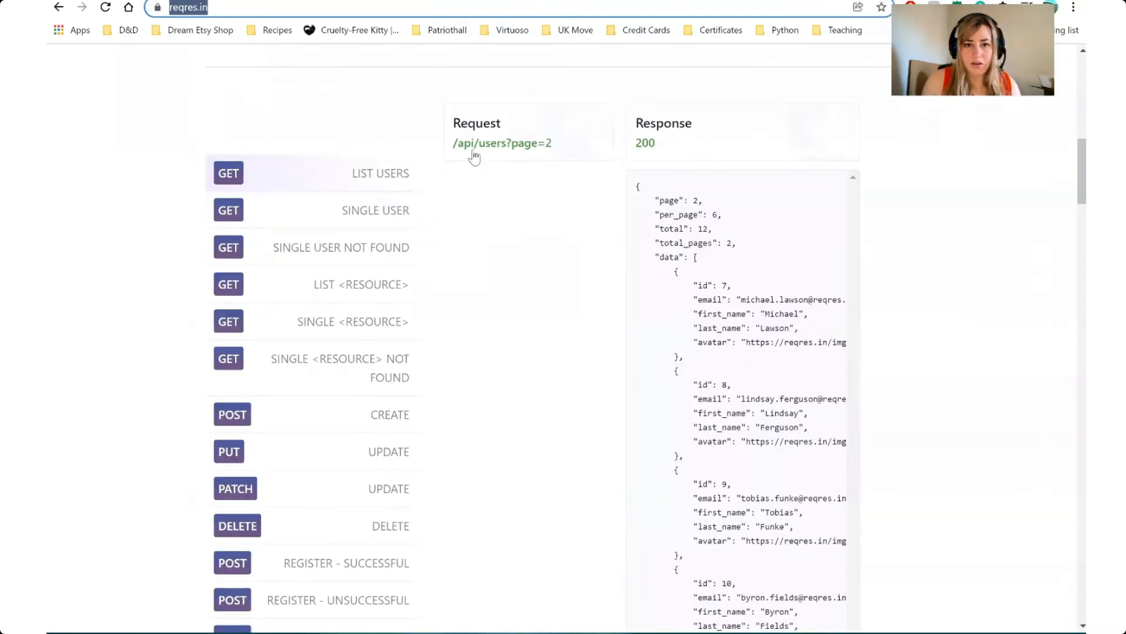
{"action": "left_click_drag", "start_coordinate": [454, 143], "coordinate": [555, 150]}
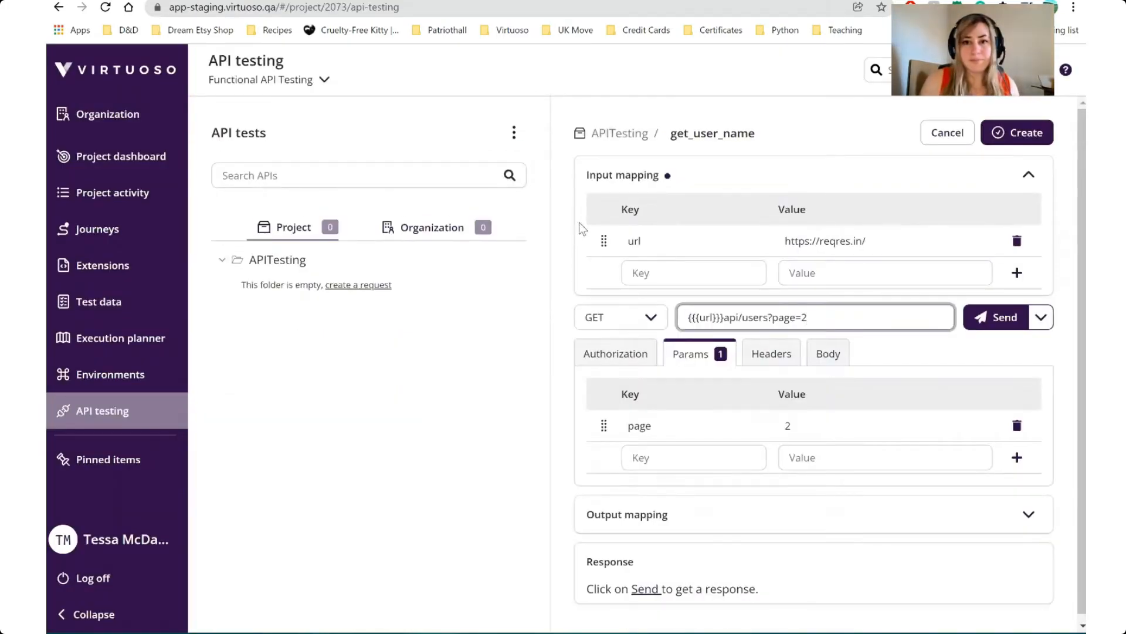
Check the request's parameters and its authorization settings
{"action": "scroll", "coordinate": [690, 412], "scroll_direction": "down", "scroll_amount": 1}
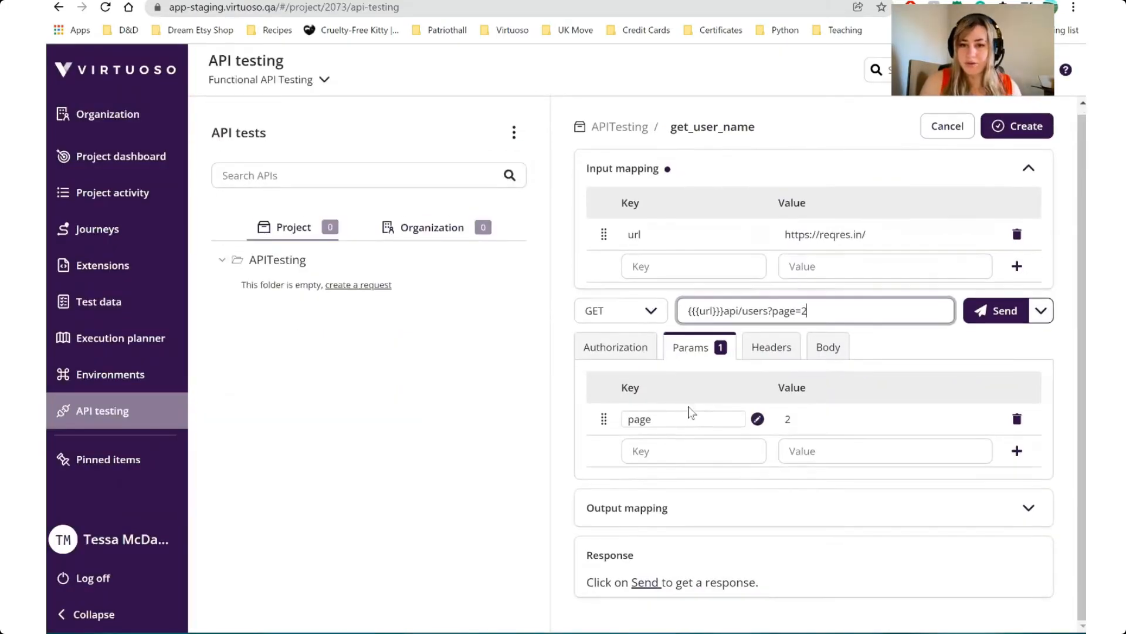
{"action": "scroll", "coordinate": [690, 413], "scroll_direction": "up", "scroll_amount": 1}
{"action": "left_click", "coordinate": [639, 359]}
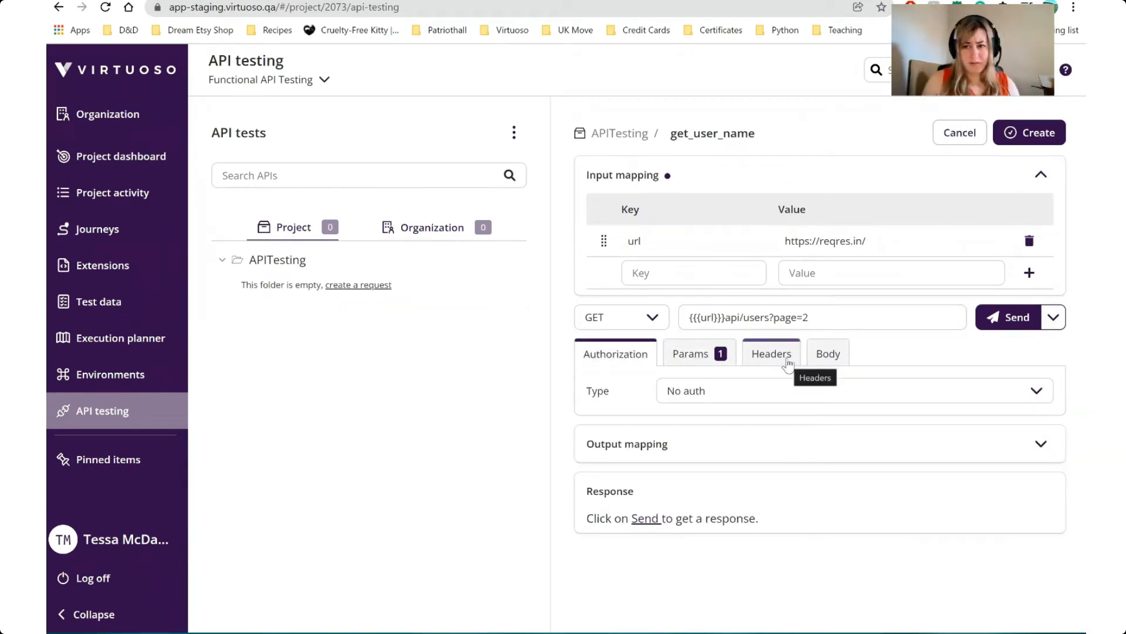
Add an output mapping with key response and value $response to the get_user_name request, and create the request
{"action": "left_click", "coordinate": [906, 451]}
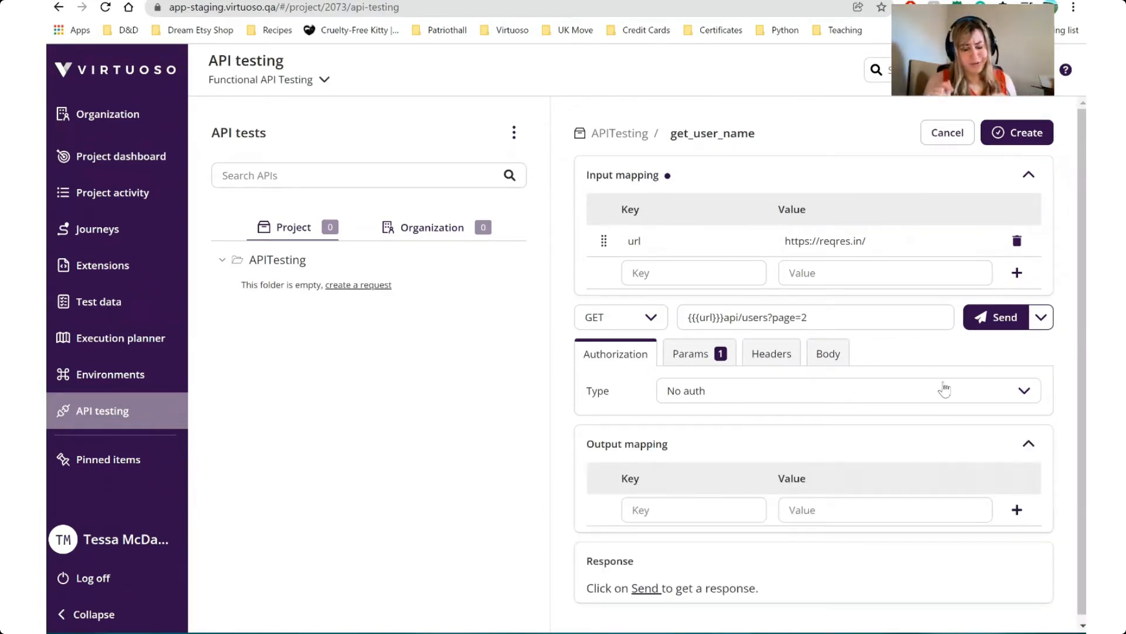
{"action": "scroll", "coordinate": [1069, 300], "scroll_direction": "down", "scroll_amount": 1}
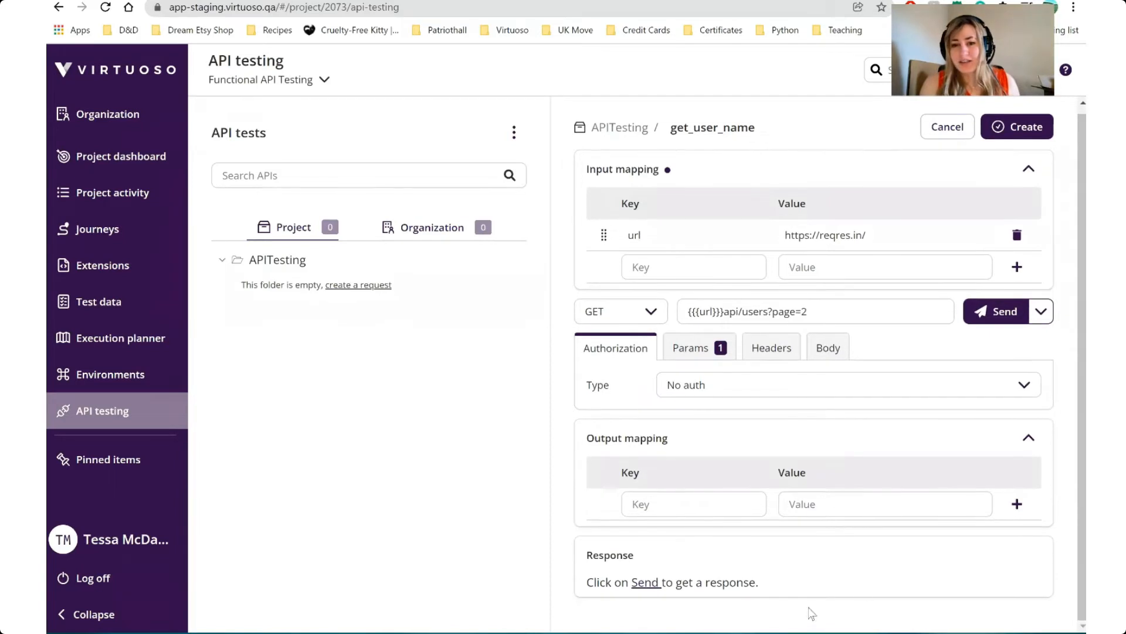
{"action": "left_click", "coordinate": [667, 505]}
{"action": "type", "text": "response"}
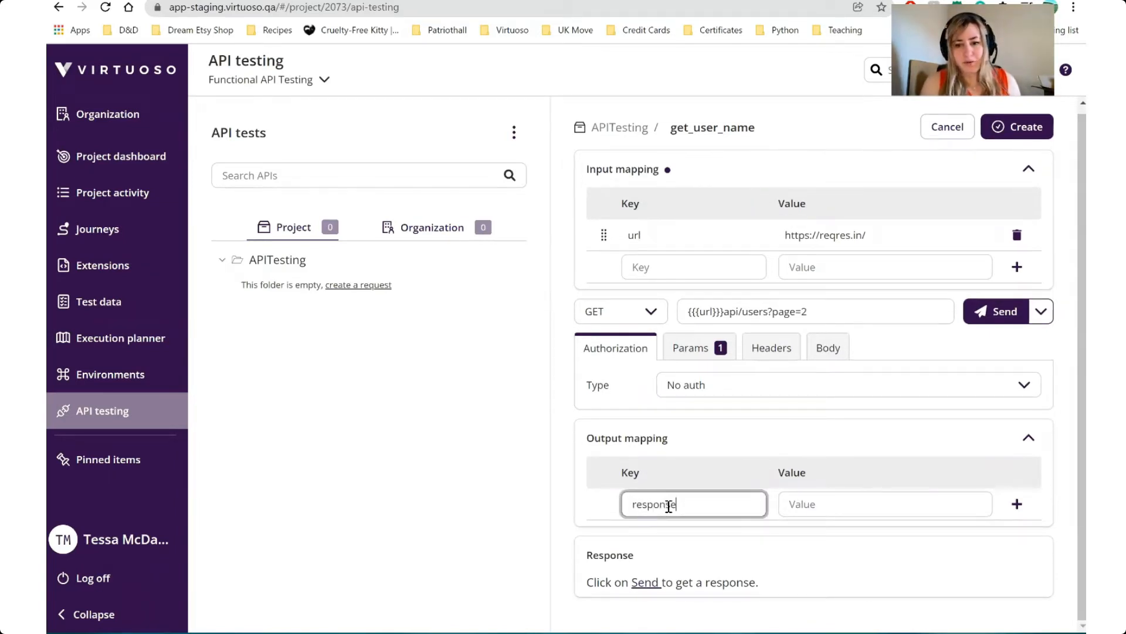
{"action": "key", "text": "Tab"}
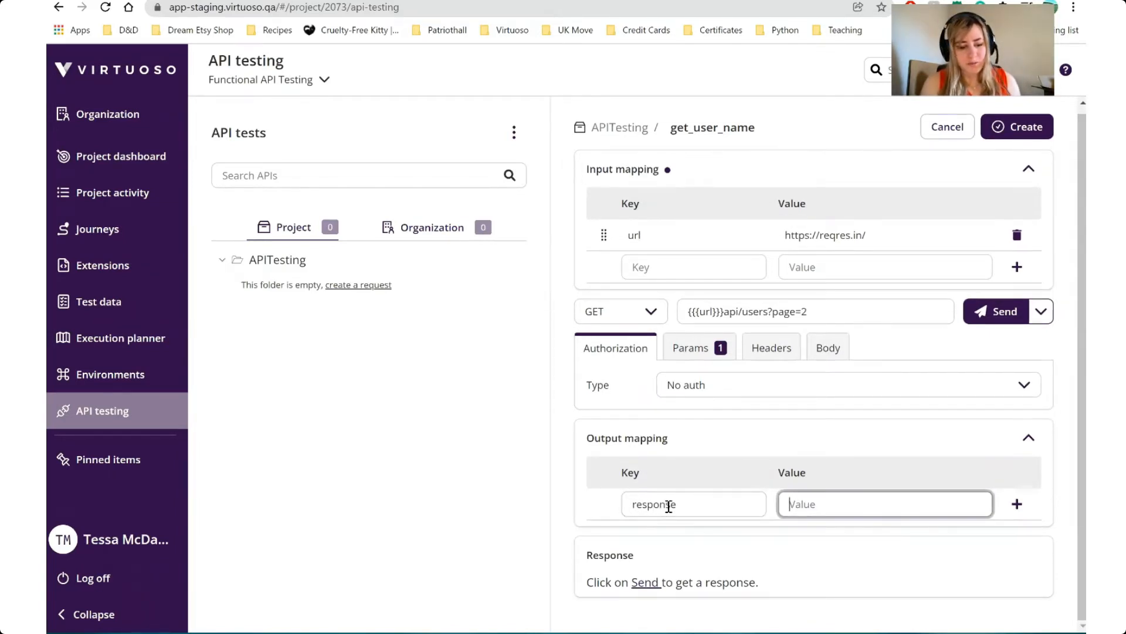
{"action": "type", "text": "$res"}
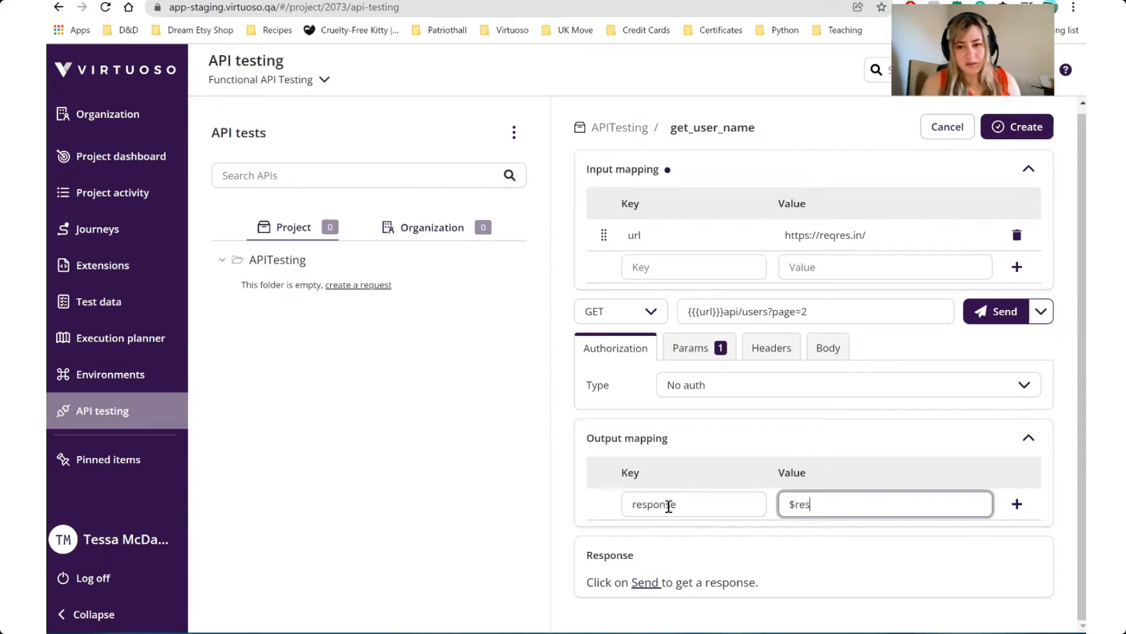
{"action": "type", "text": "pons"}
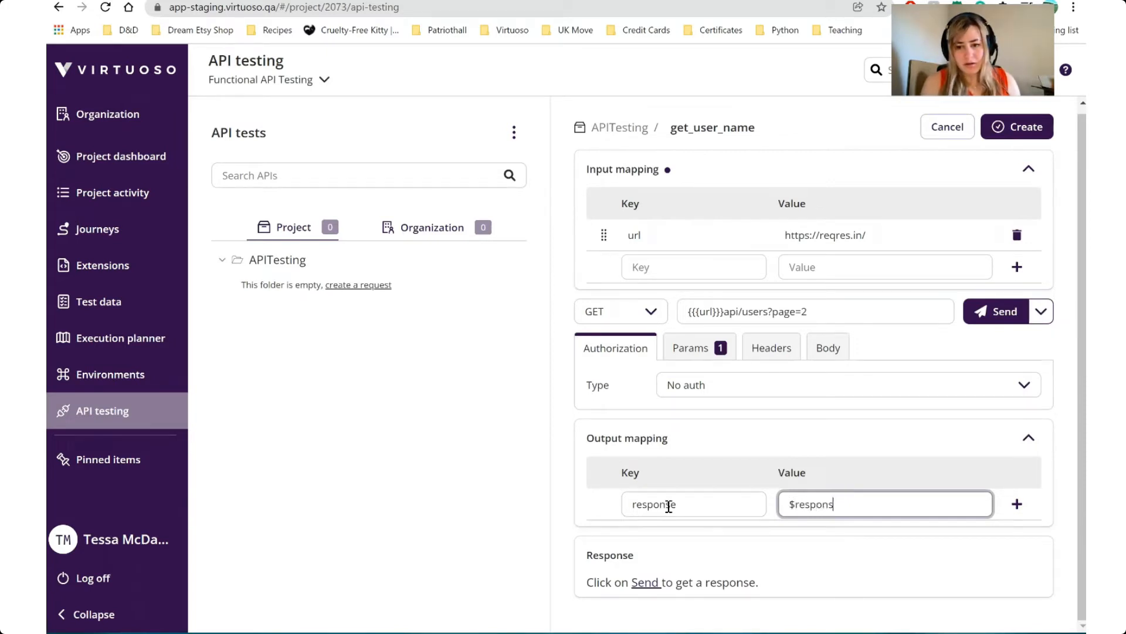
{"action": "type", "text": "e"}
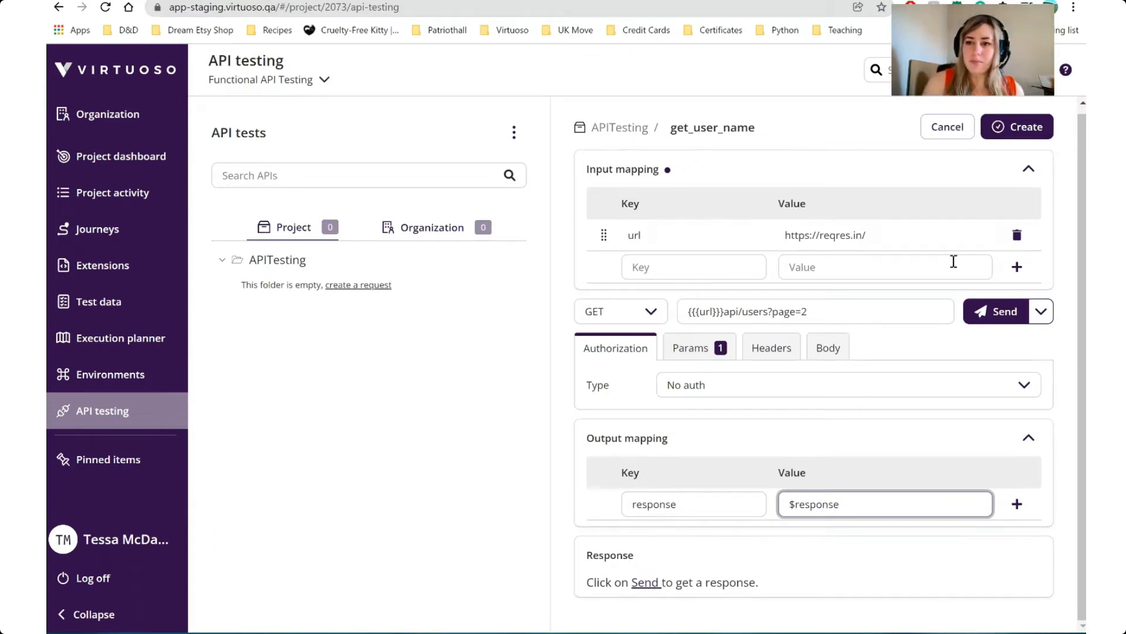
{"action": "left_click", "coordinate": [1026, 130]}
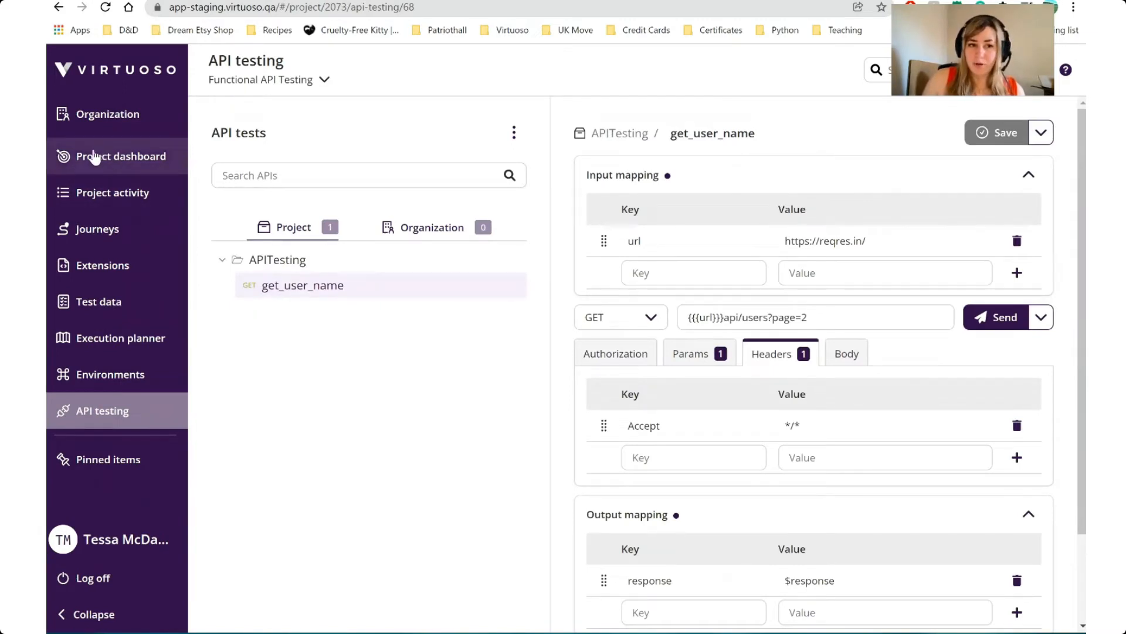
Start the first goal from the project dashboard and name it Fill in Name
{"action": "left_click", "coordinate": [92, 159]}
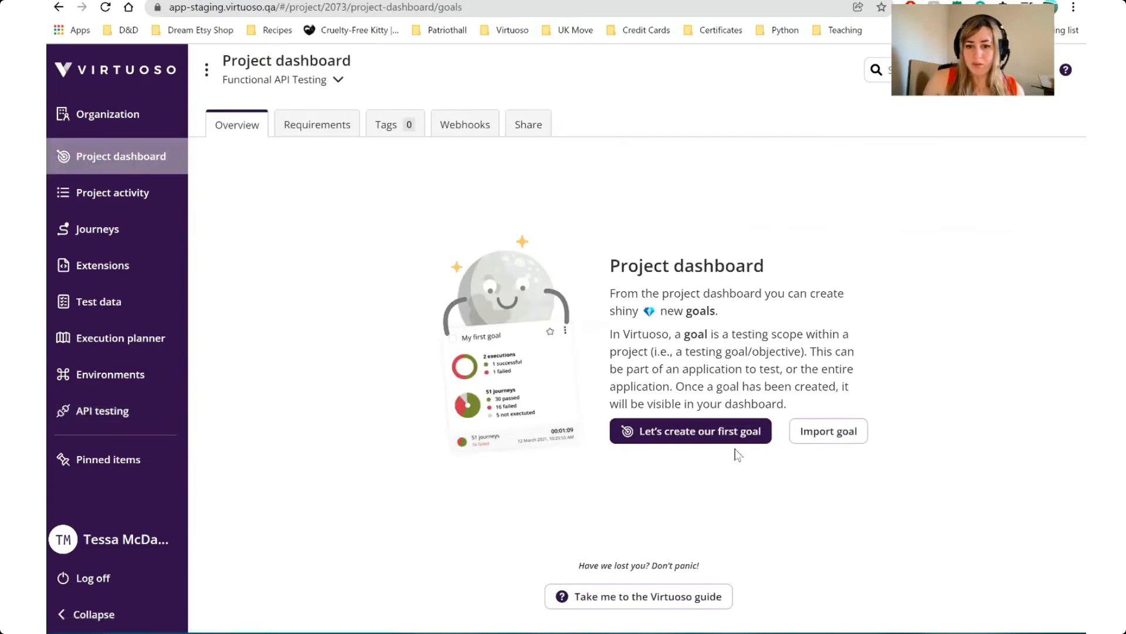
{"action": "left_click", "coordinate": [695, 433]}
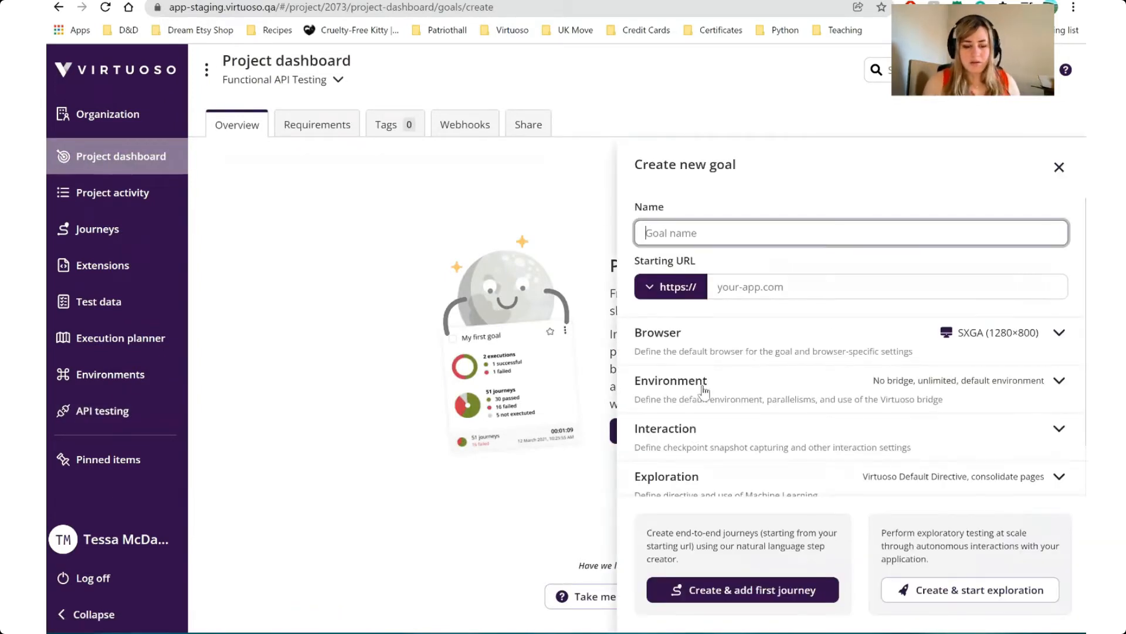
{"action": "type", "text": "Fill "}
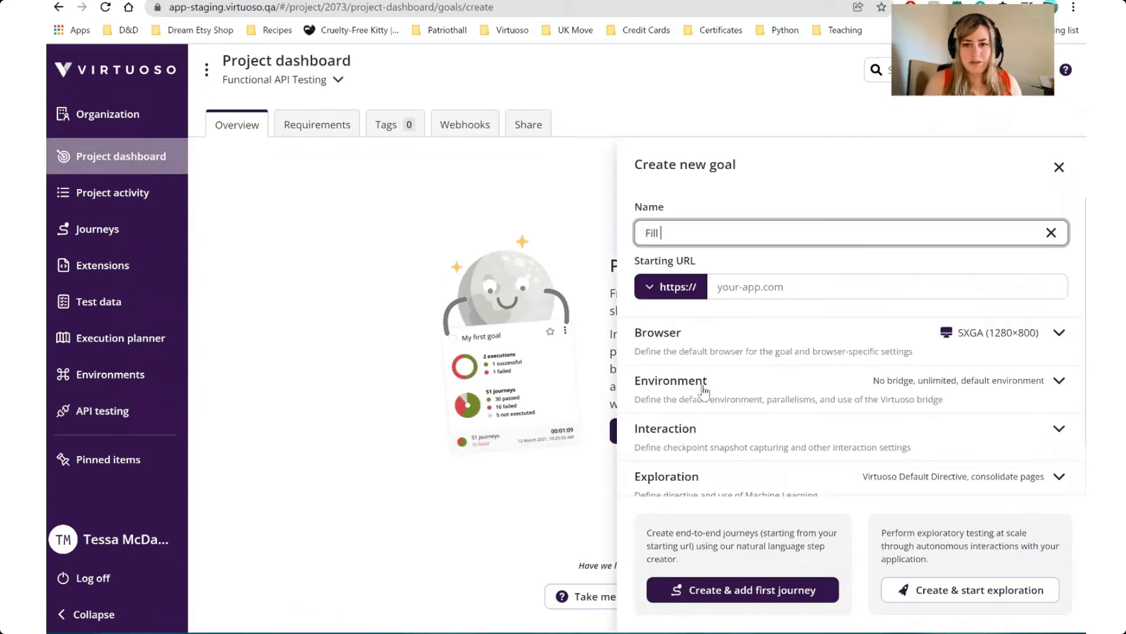
{"action": "type", "text": "in Name"}
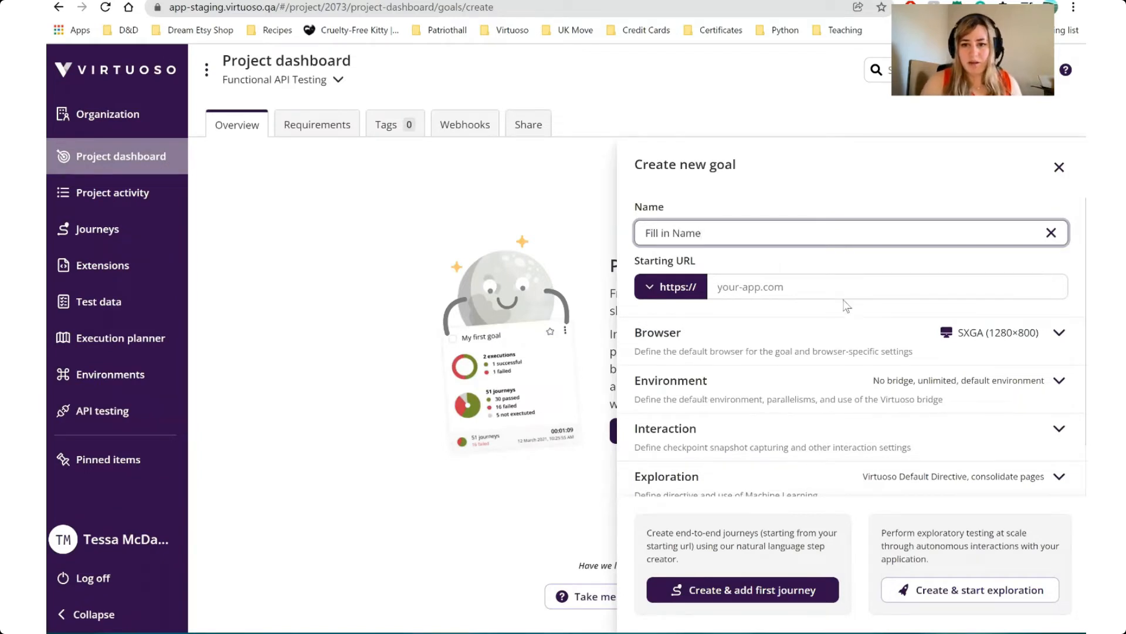
Set the goal's starting URL to the RocketShop address rocketshop.virtuoso.qa/#/store/shop, copied from its shop page, and create the goal with a first journey
{"action": "left_click", "coordinate": [818, 288]}
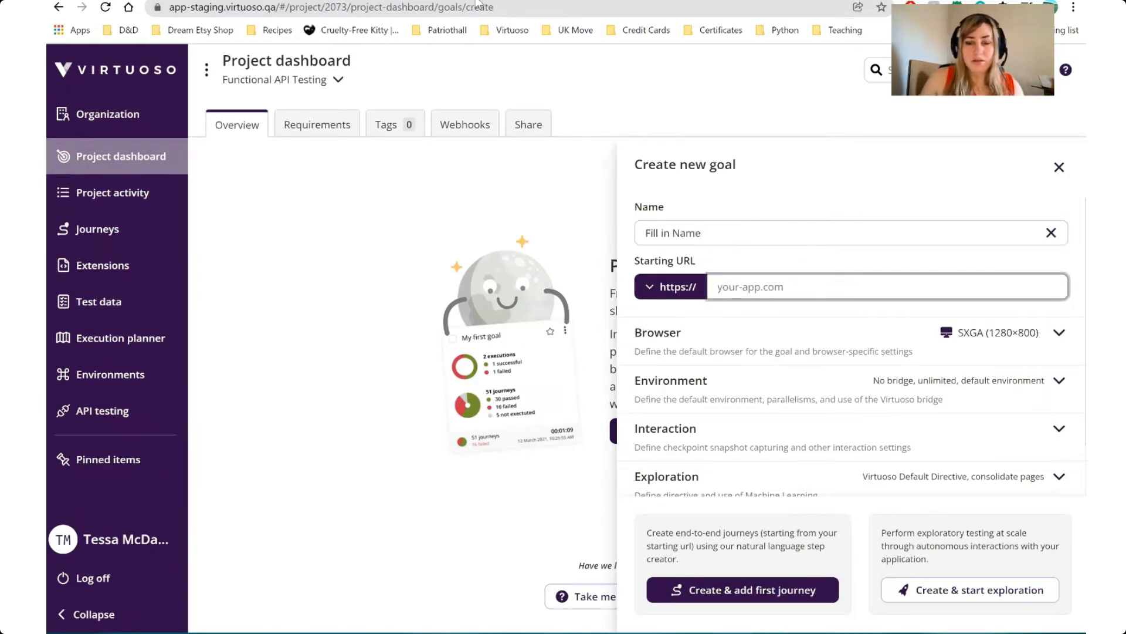
{"action": "left_click", "coordinate": [478, 3]}
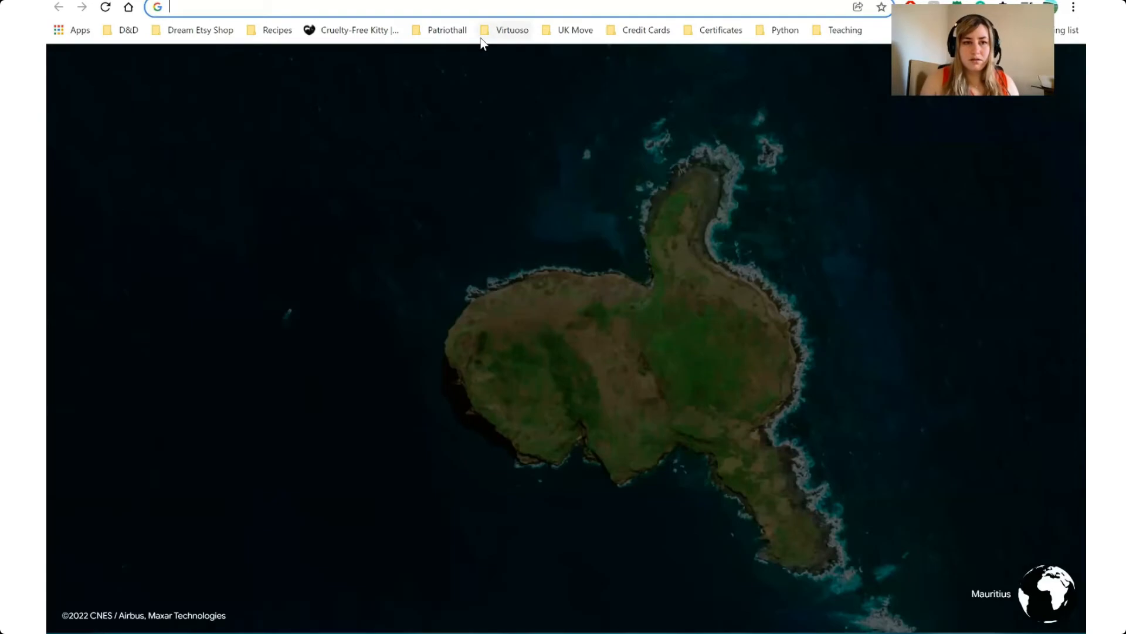
{"action": "type", "text": "rocketshop.virtuoso.qa"}
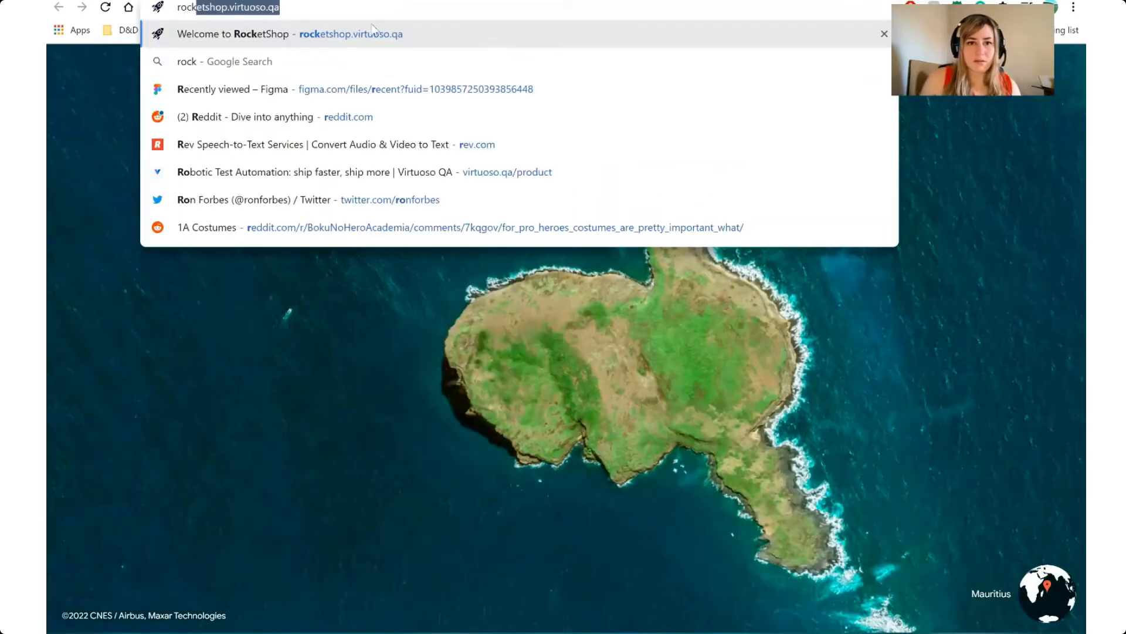
{"action": "key", "text": "Return"}
{"action": "left_click", "coordinate": [361, 11]}
{"action": "key", "text": "ctrl+c"}
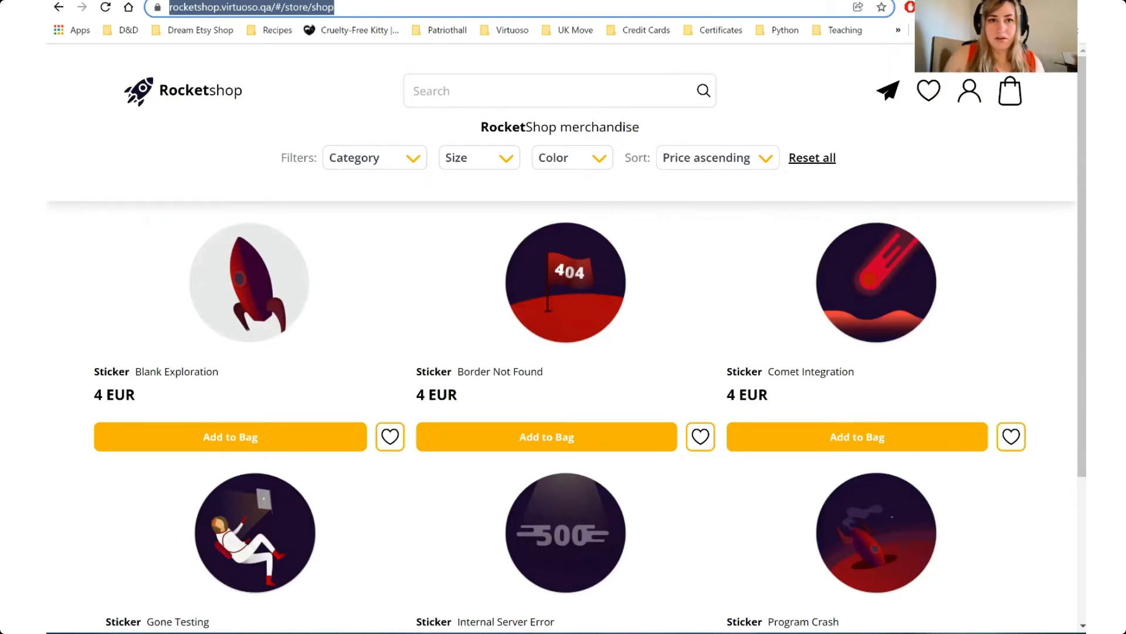
{"action": "key", "text": "ctrl+Tab"}
{"action": "left_click", "coordinate": [717, 291]}
{"action": "key", "text": "ctrl+v"}
{"action": "scroll", "coordinate": [696, 364], "scroll_direction": "down", "scroll_amount": 1}
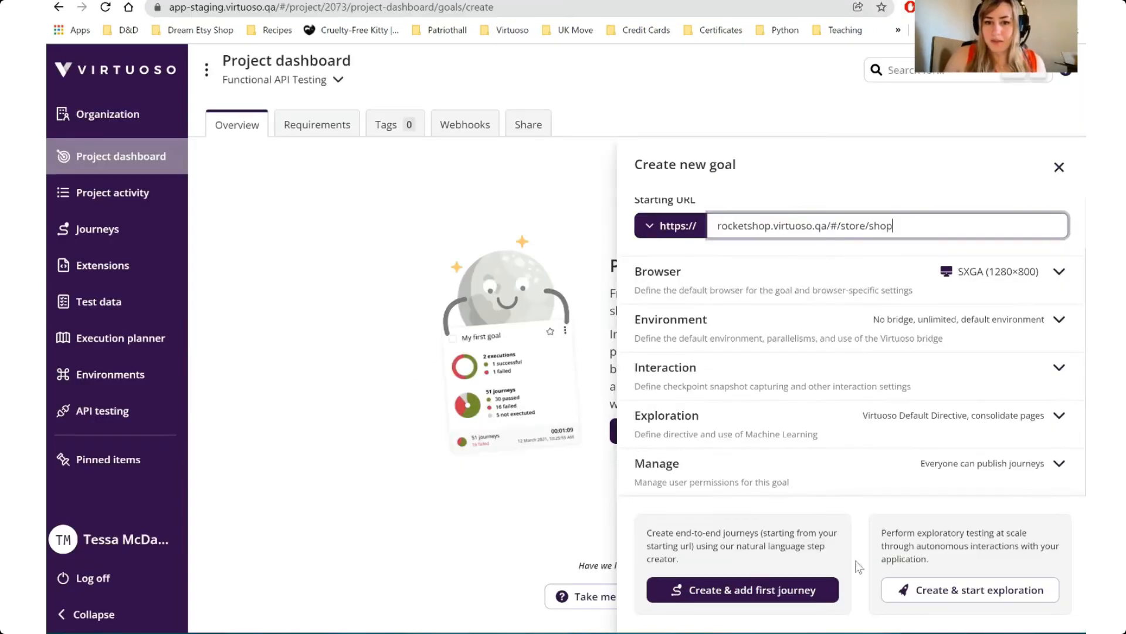
{"action": "left_click", "coordinate": [829, 596]}
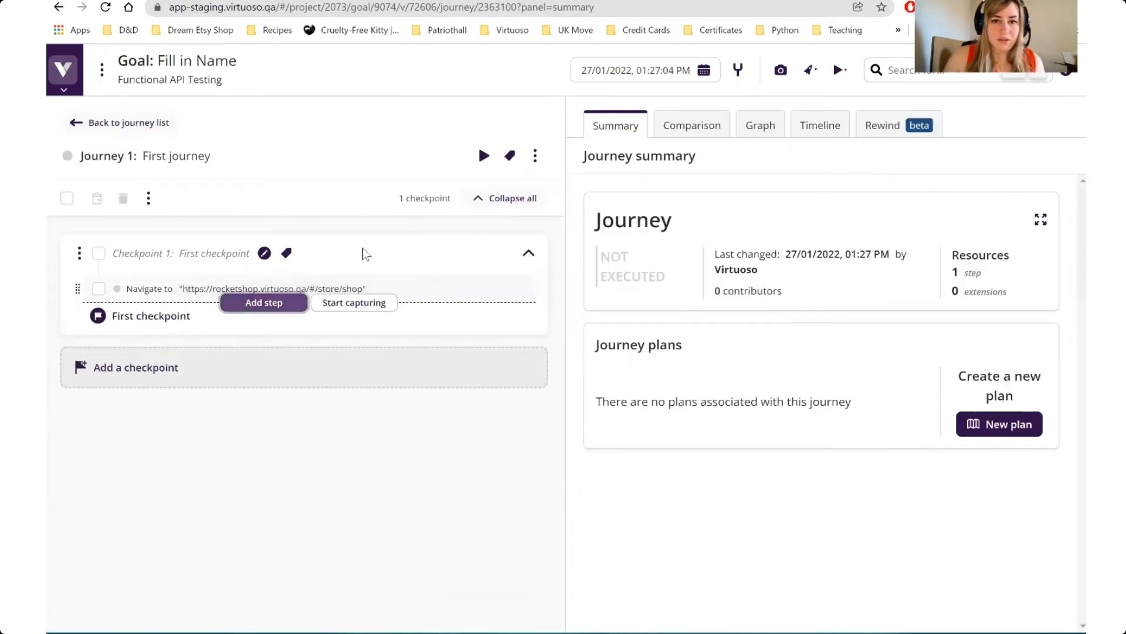
Examine on the RocketShop site which page the shop's user icon opens
{"action": "key", "text": "ctrl+Tab"}
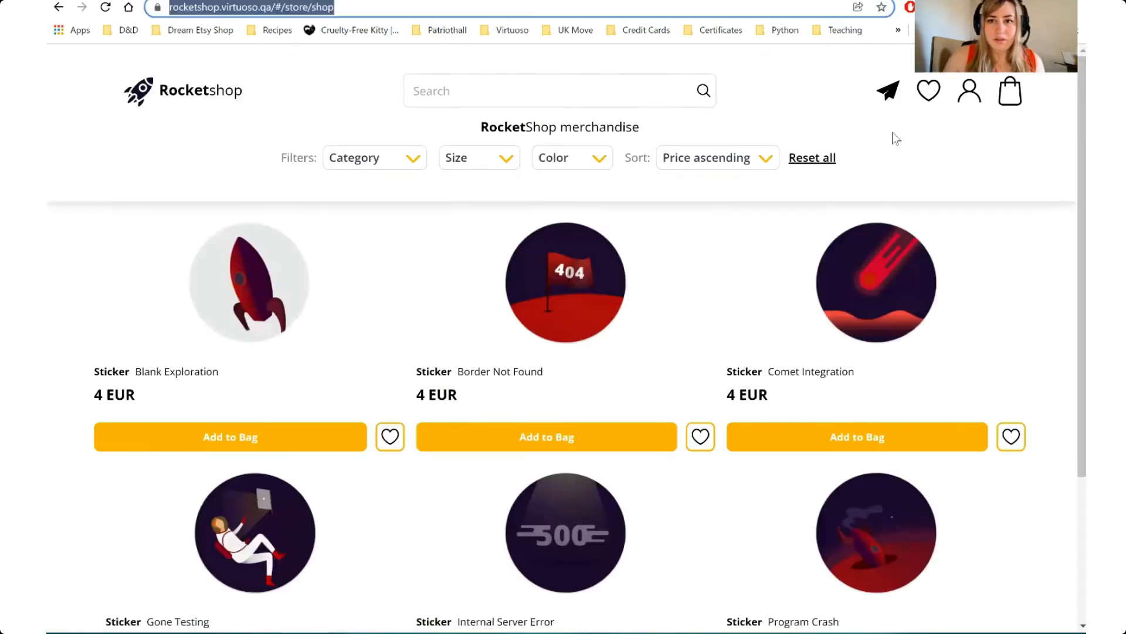
{"action": "left_click", "coordinate": [966, 98]}
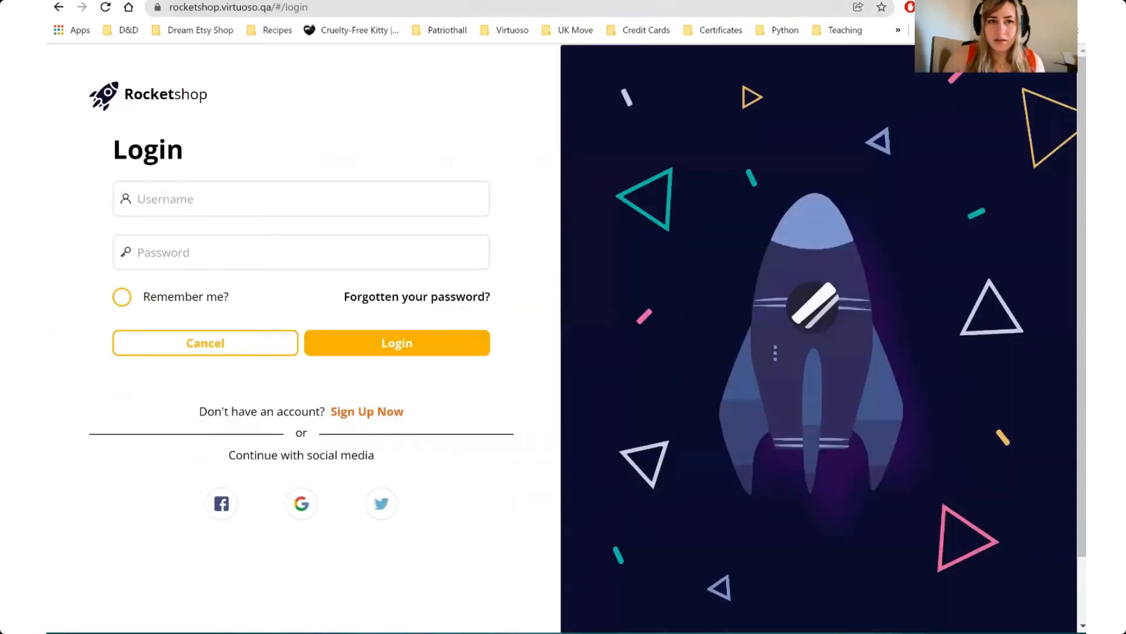
{"action": "key", "text": "alt+Left"}
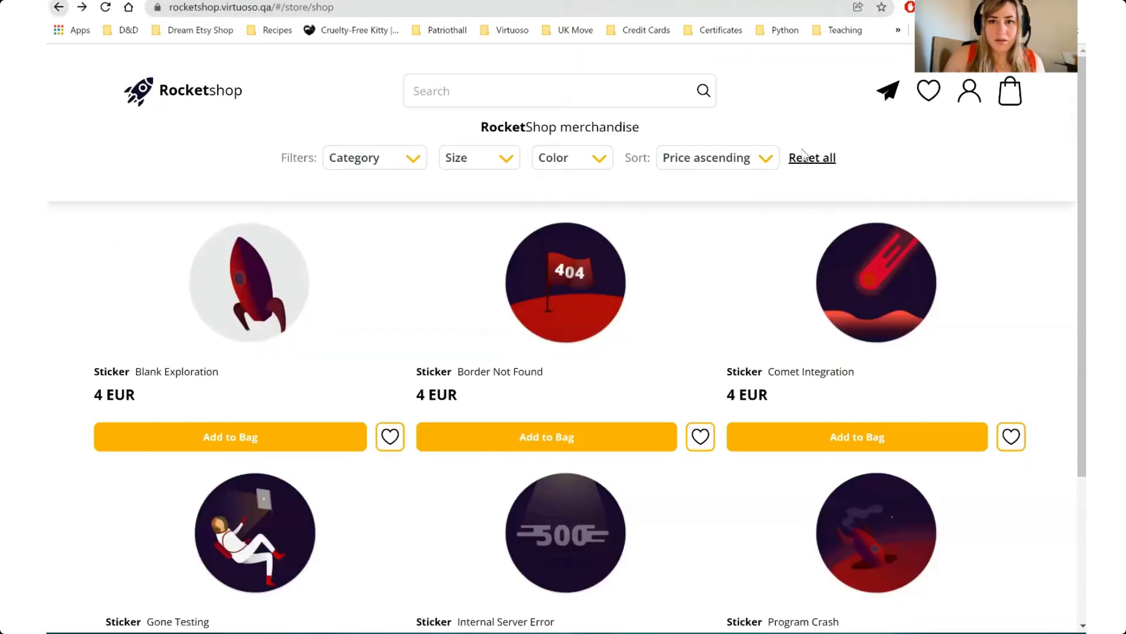
{"action": "left_click", "coordinate": [969, 101]}
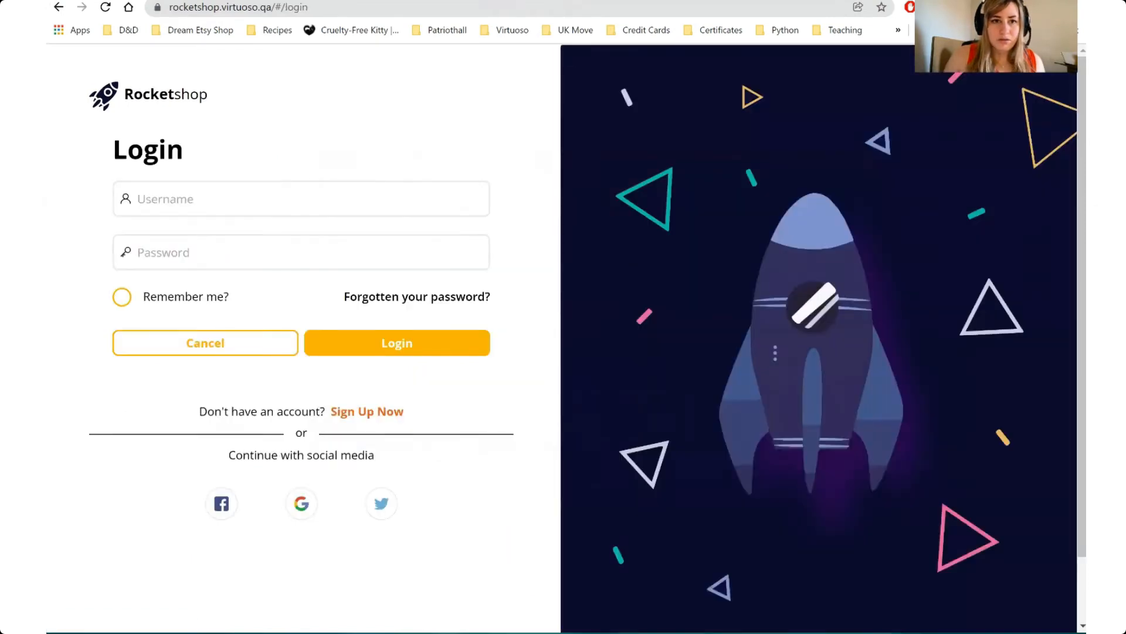
Back in the Virtuoso journey, add the step click "user" after the navigation step in the first checkpoint
{"action": "key", "text": "ctrl+Tab"}
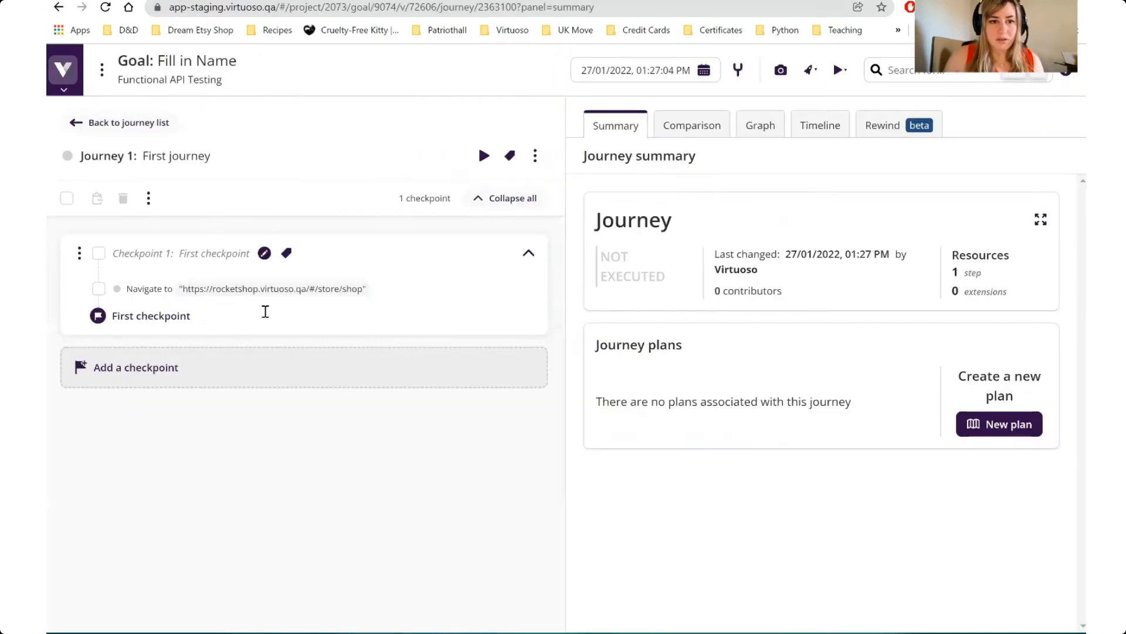
{"action": "left_click", "coordinate": [265, 311]}
{"action": "type", "text": "click "}
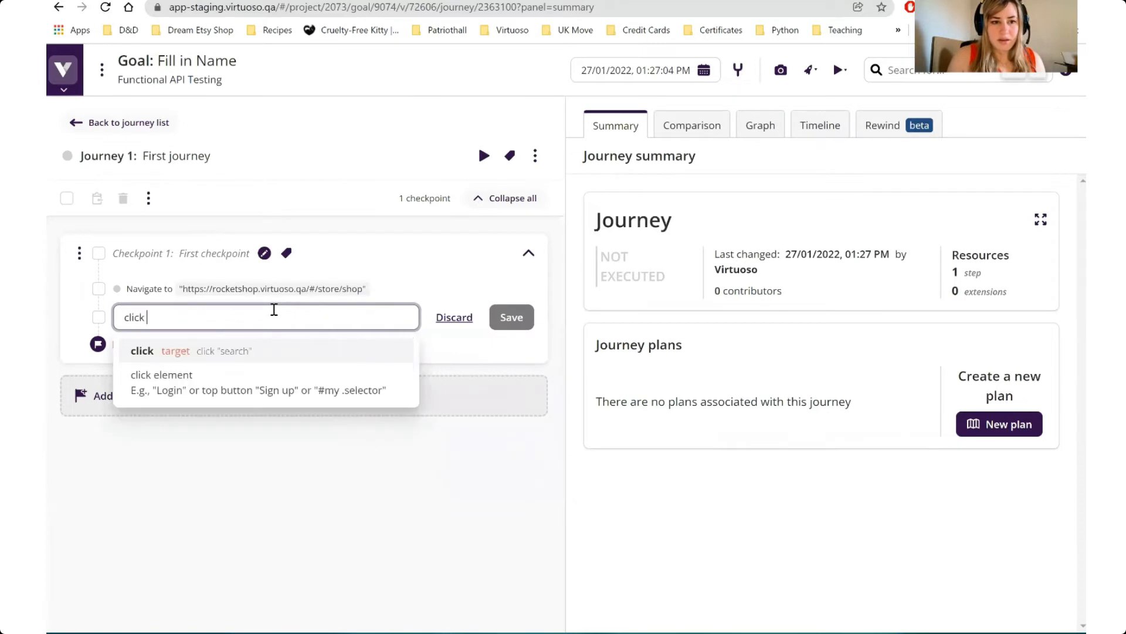
{"action": "type", "text": "\"user\""}
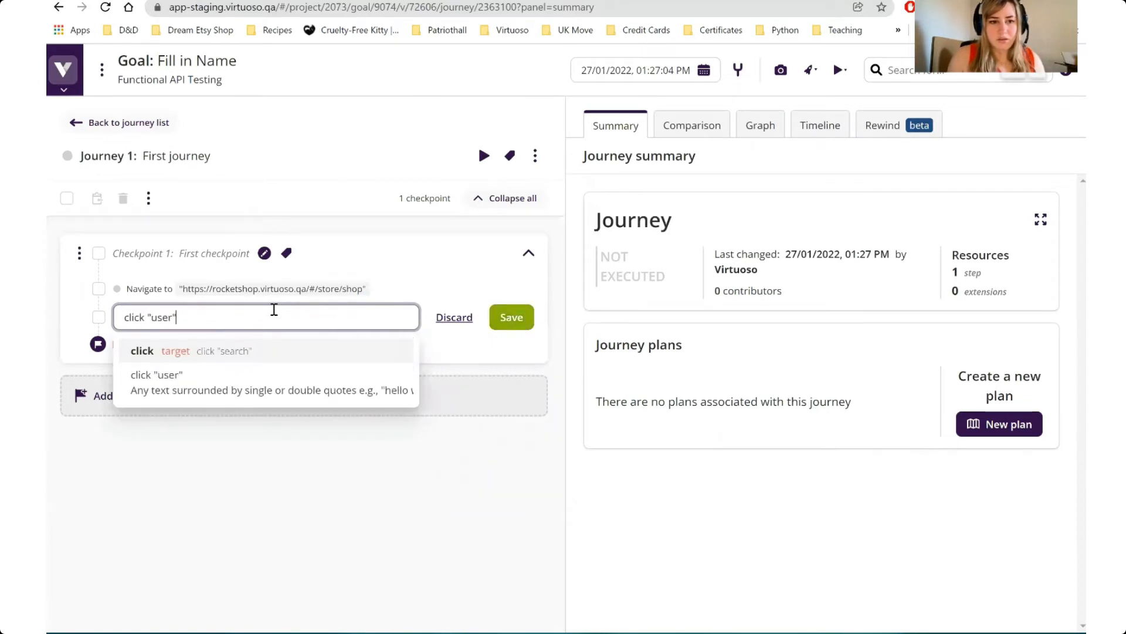
{"action": "key", "text": "Return"}
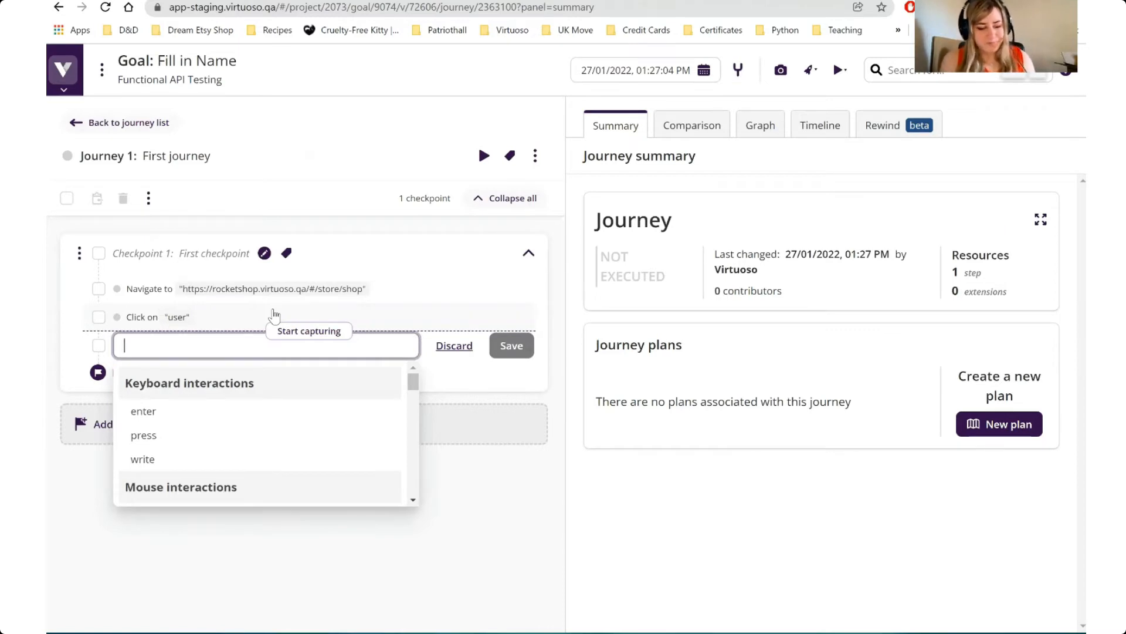
Add the journey step API "APITesting.get_user_name" () returning $response below the user click and save it
{"action": "type", "text": "API"}
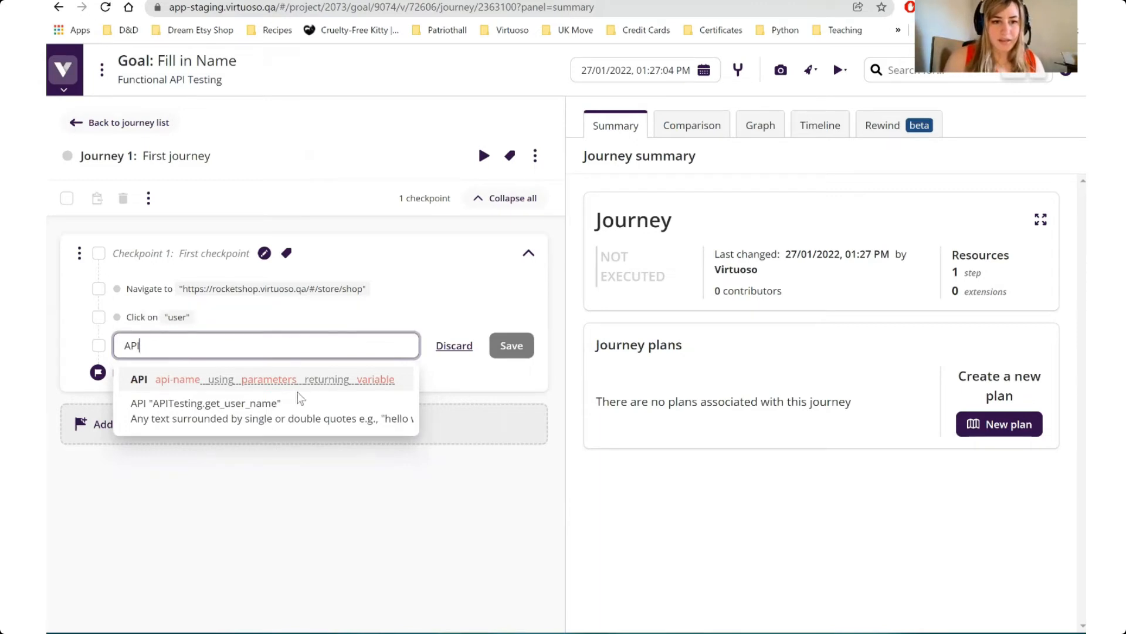
{"action": "left_click", "coordinate": [305, 416]}
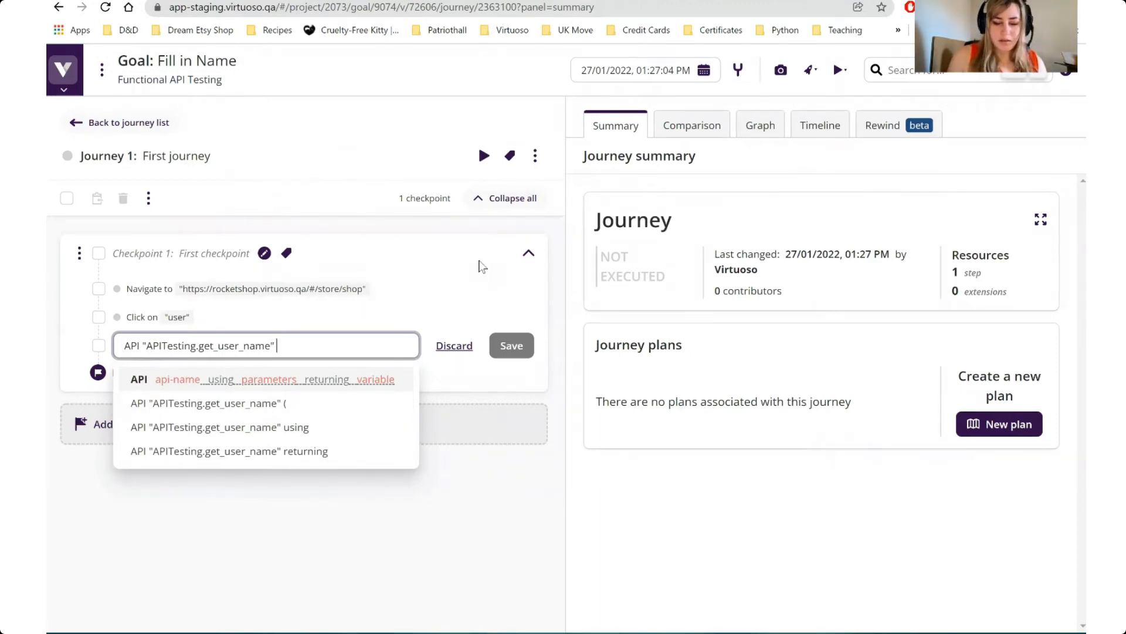
{"action": "type", "text": "()"}
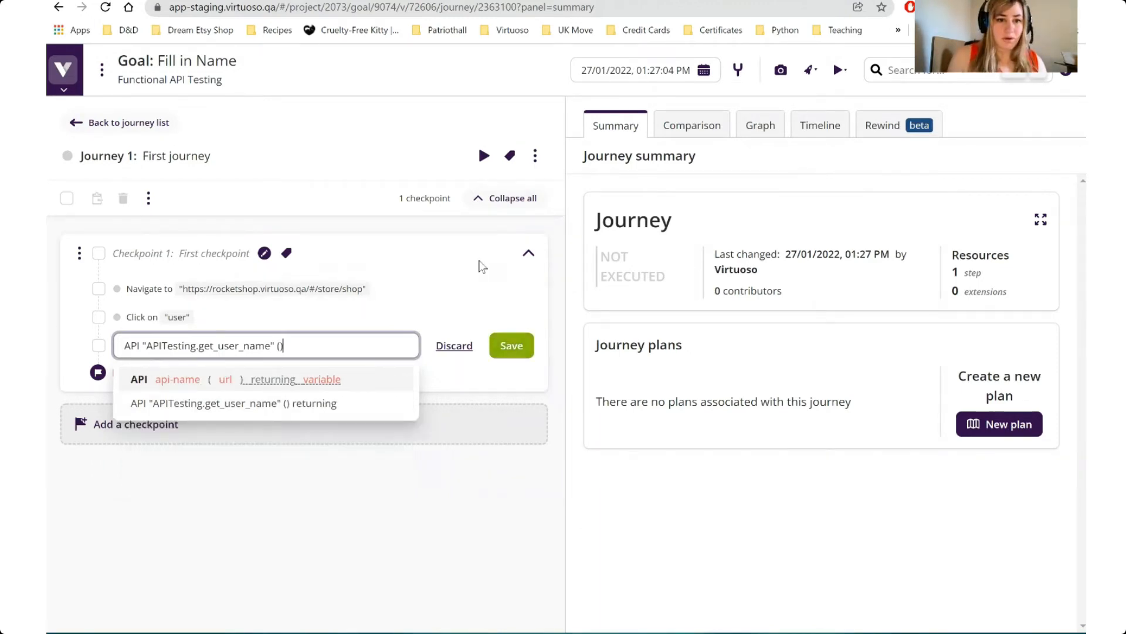
{"action": "type", "text": " return"}
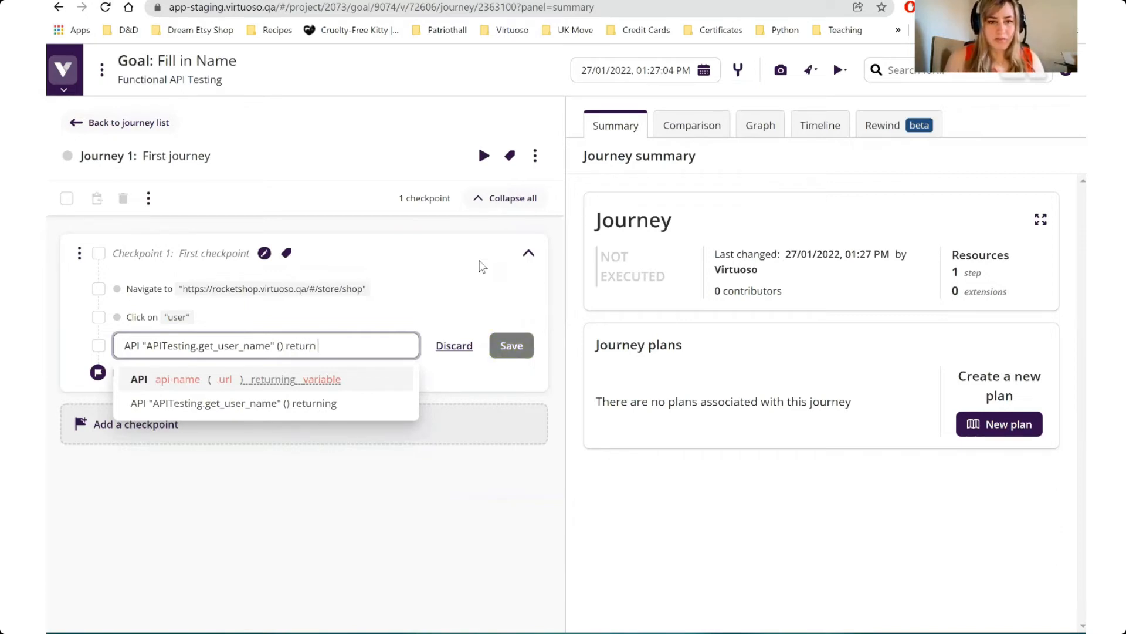
{"action": "type", "text": " $response"}
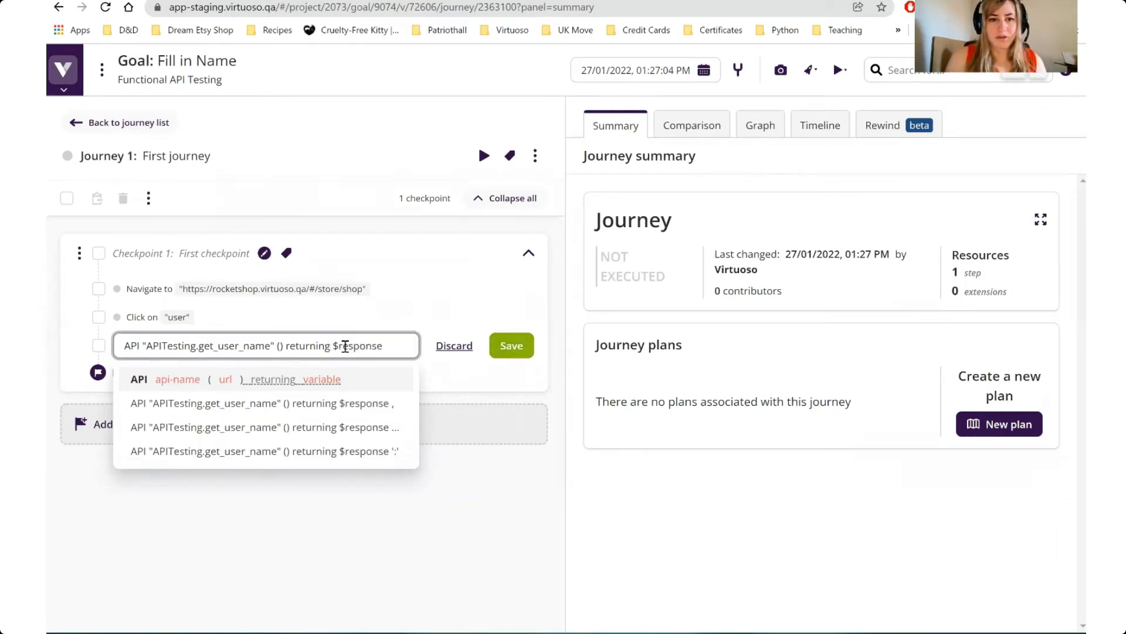
{"action": "left_click", "coordinate": [510, 348]}
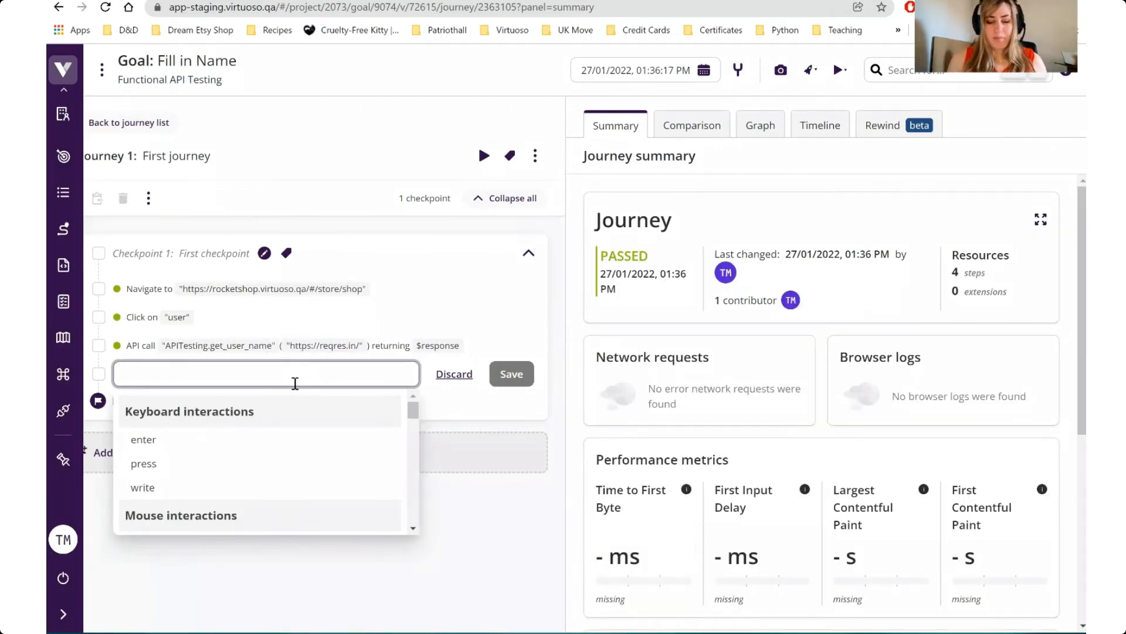
Add the journey step type $response.data.data.email in "username" below the API call and save it
{"action": "type", "text": "type"}
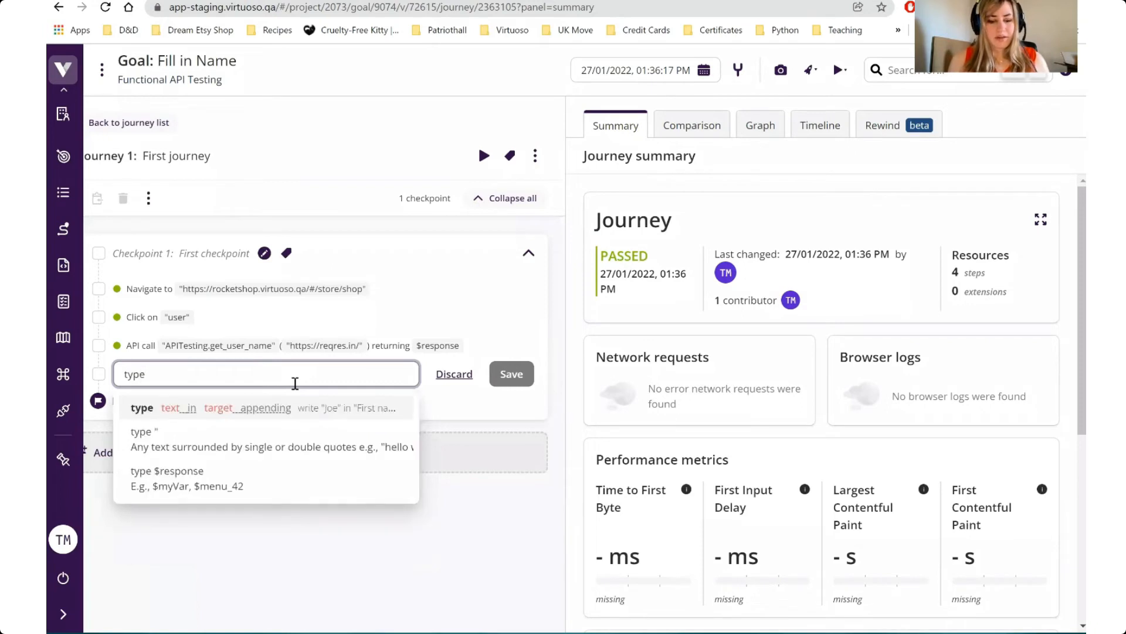
{"action": "type", "text": " $res"}
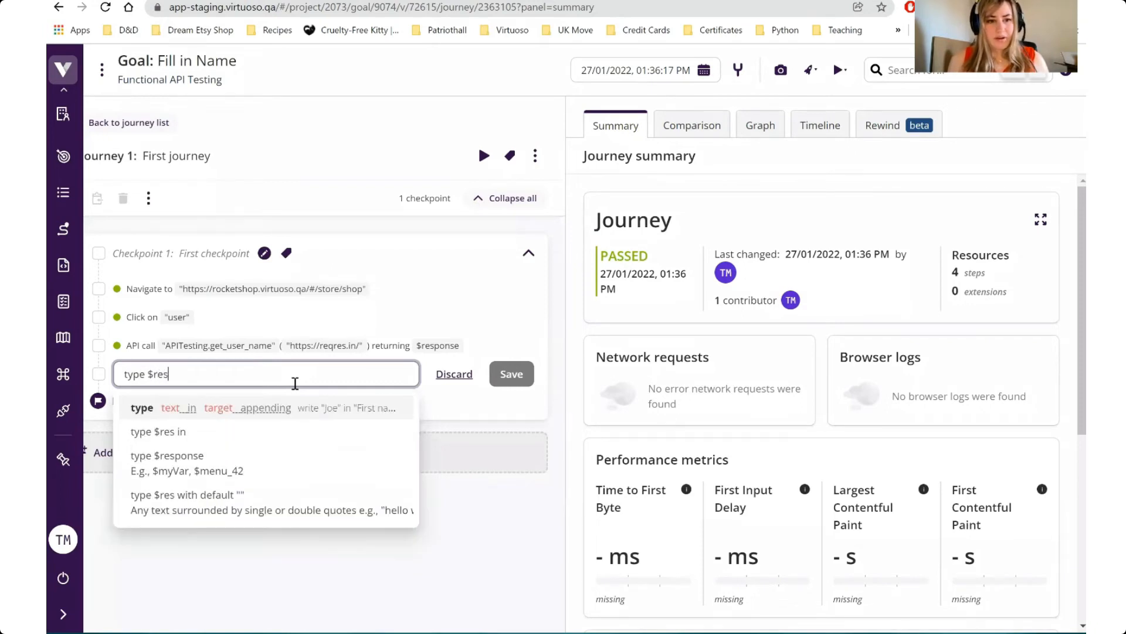
{"action": "type", "text": "ponse.data"}
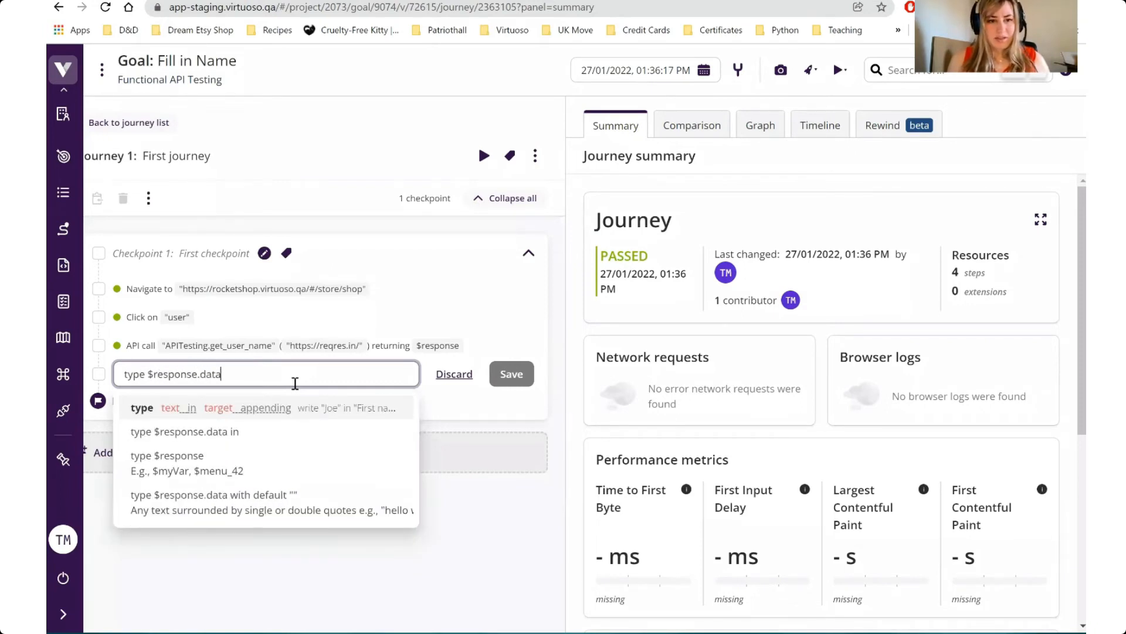
{"action": "type", "text": ".data.email"}
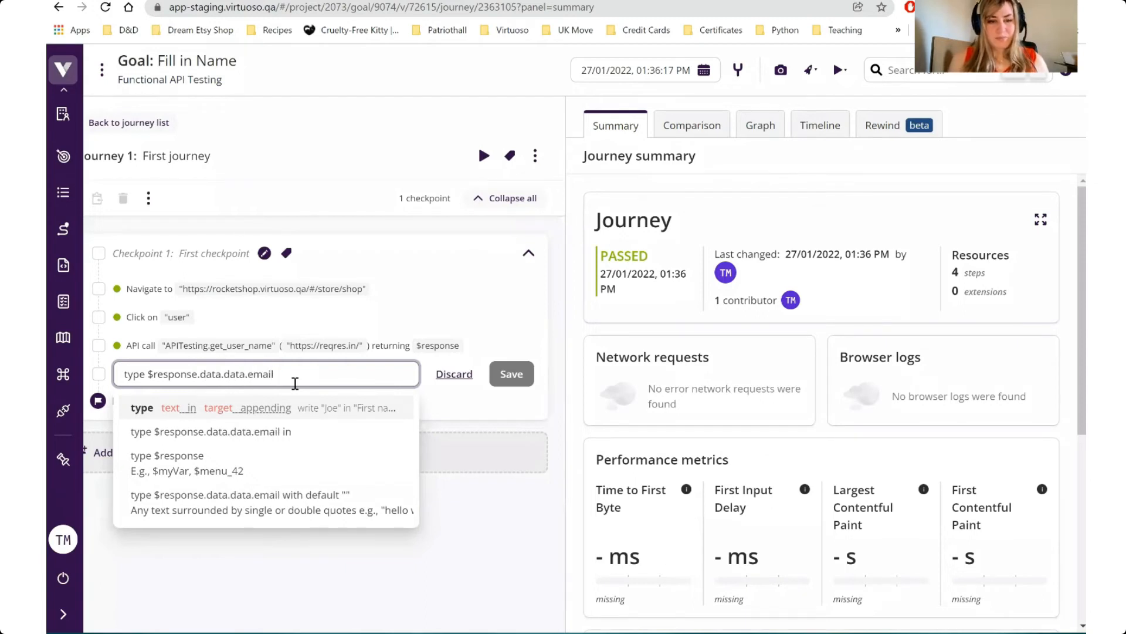
{"action": "type", "text": " in \"usern"}
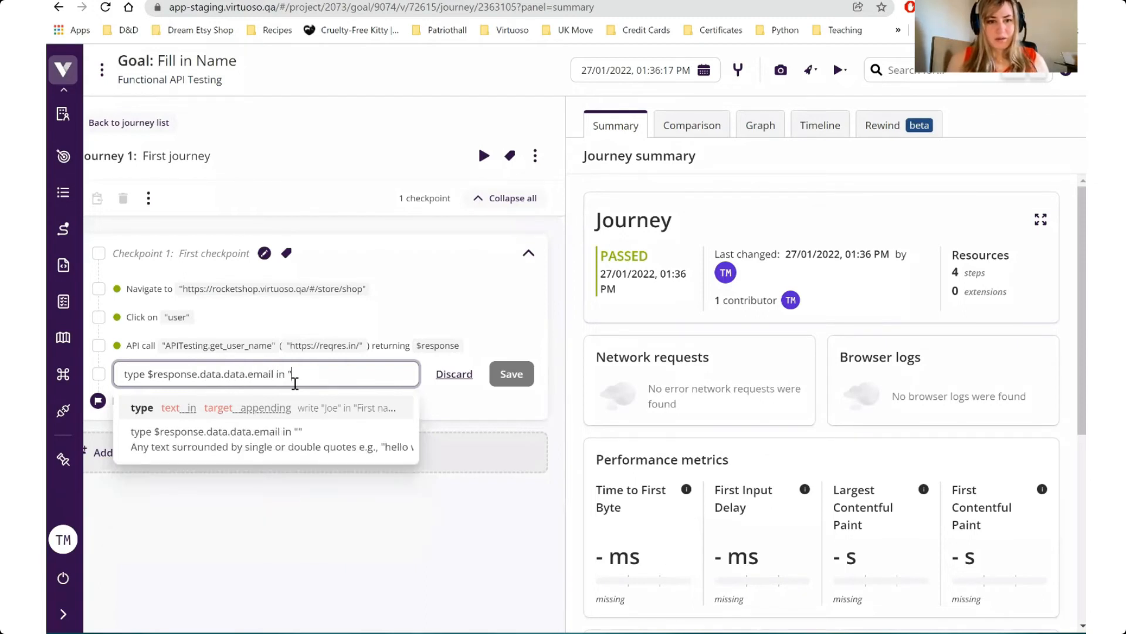
{"action": "type", "text": "ame\""}
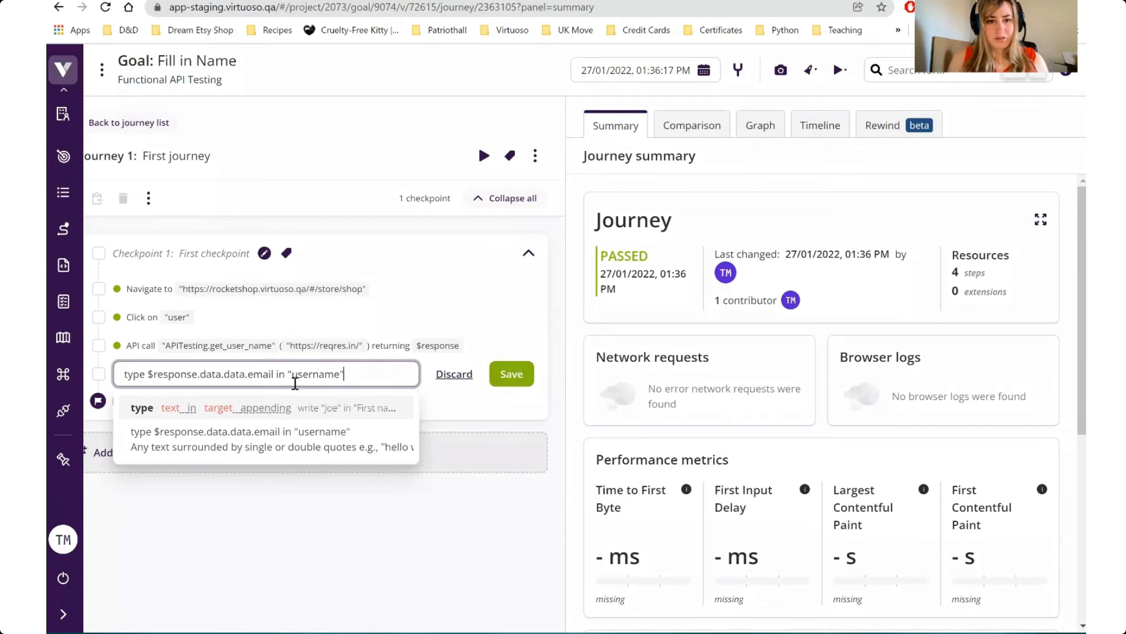
{"action": "left_click", "coordinate": [493, 375]}
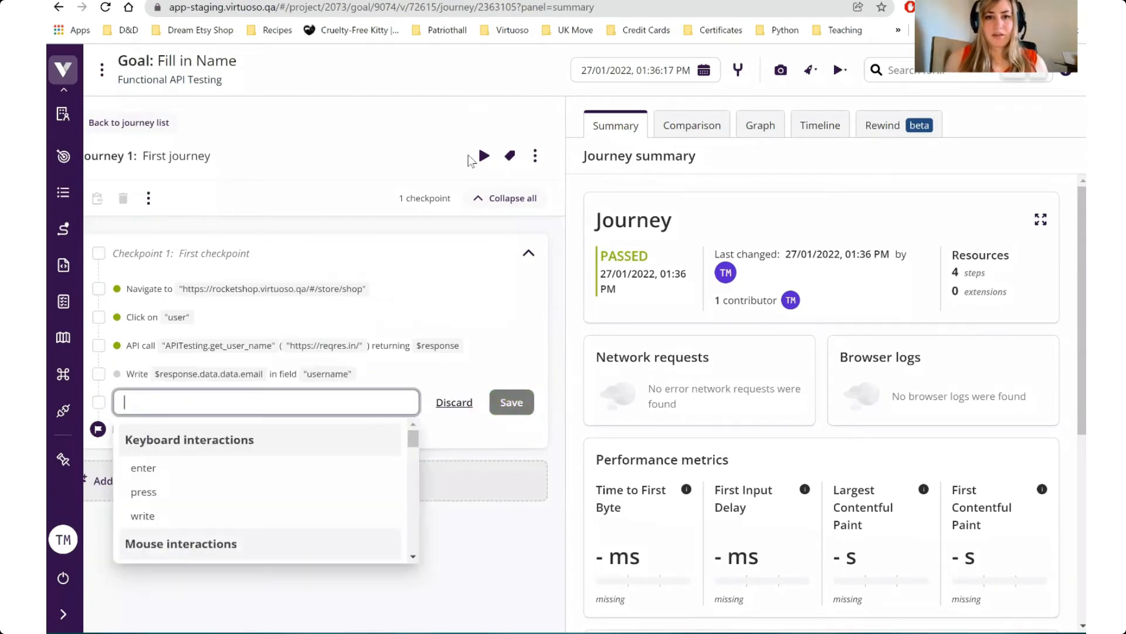
Execute the journey and view the screenshot of its write step to check the RocketShop login page's username field
{"action": "left_click", "coordinate": [484, 156]}
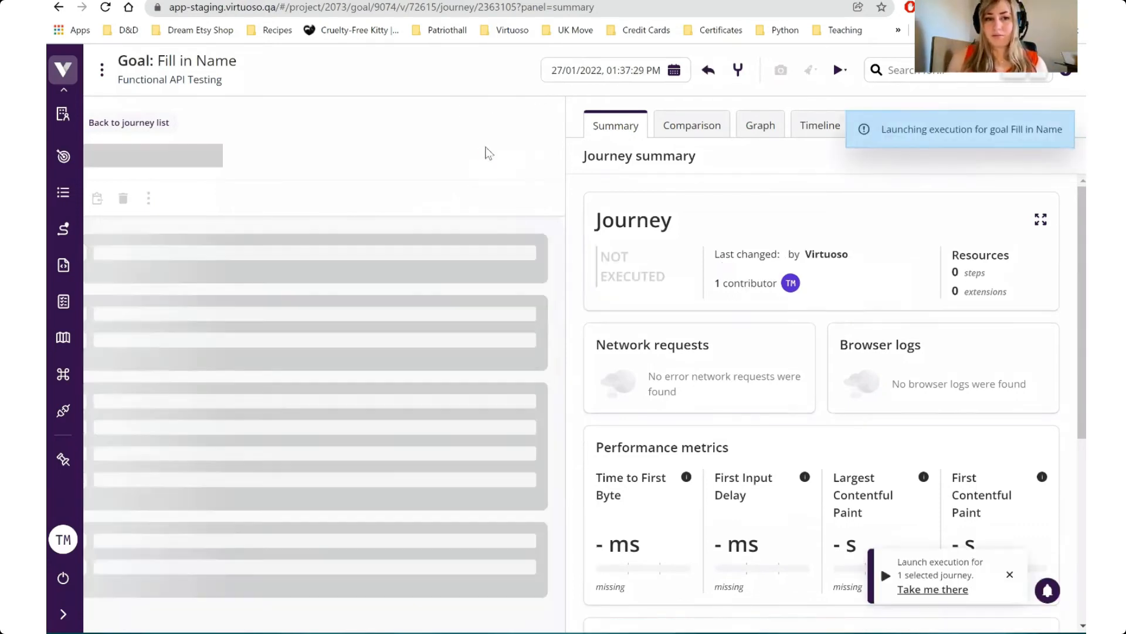
{"action": "left_click", "coordinate": [692, 125]}
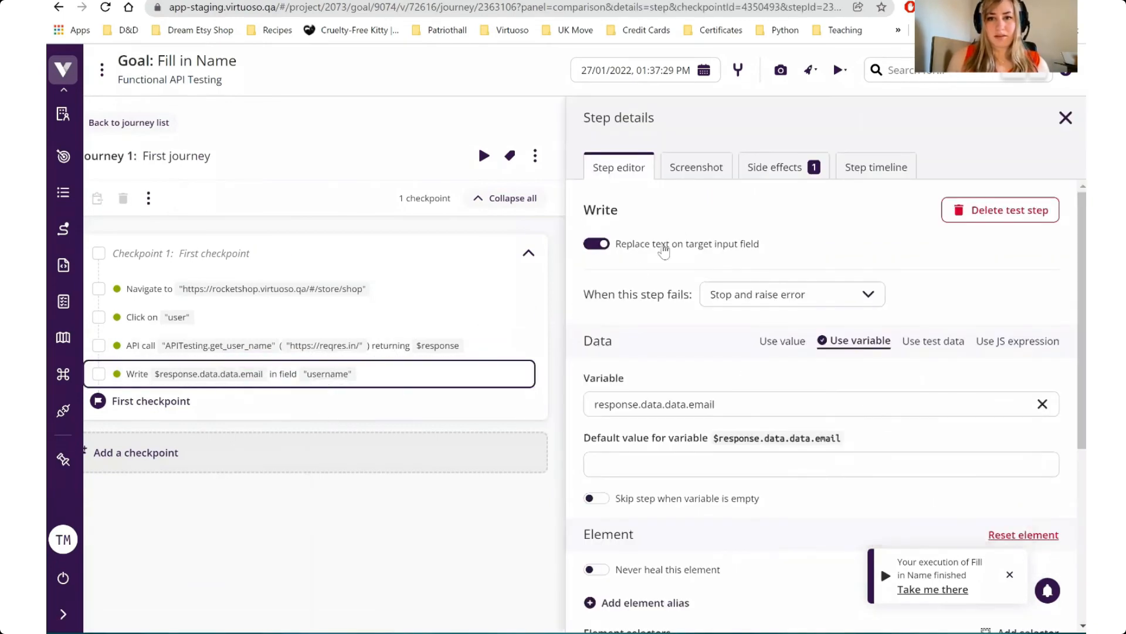
{"action": "left_click", "coordinate": [694, 170]}
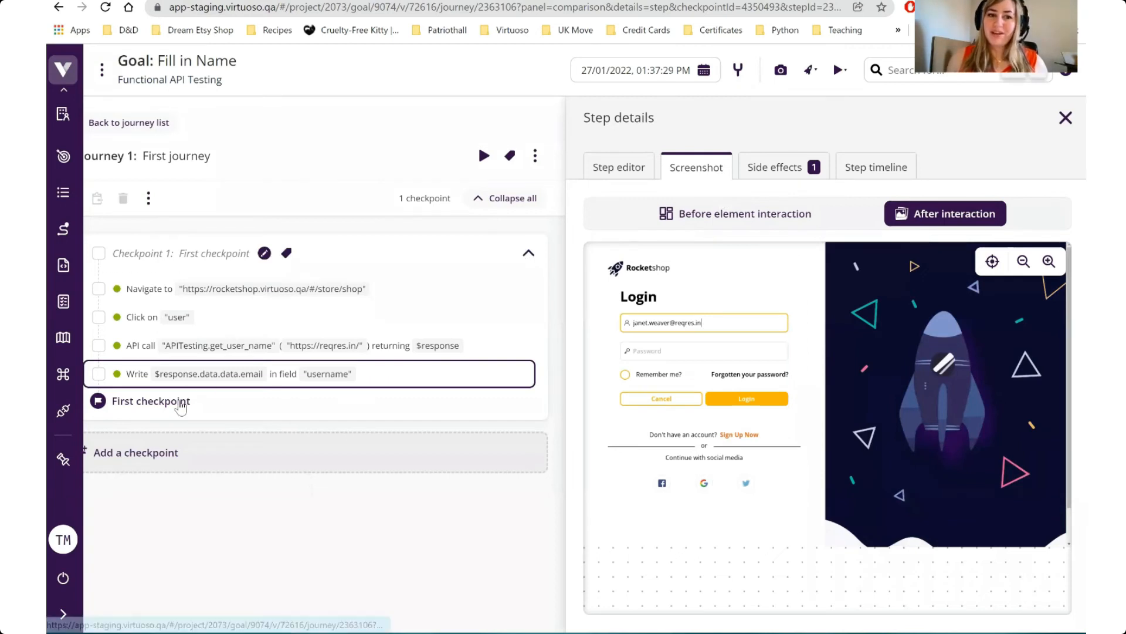
{"action": "mouse_move", "coordinate": [178, 387]}
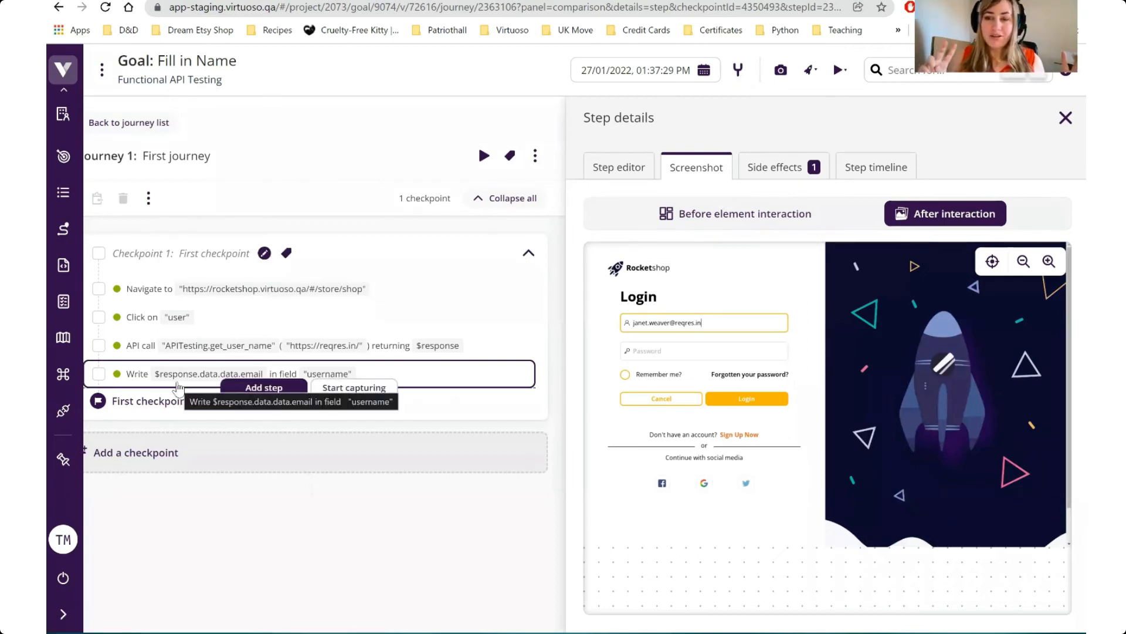